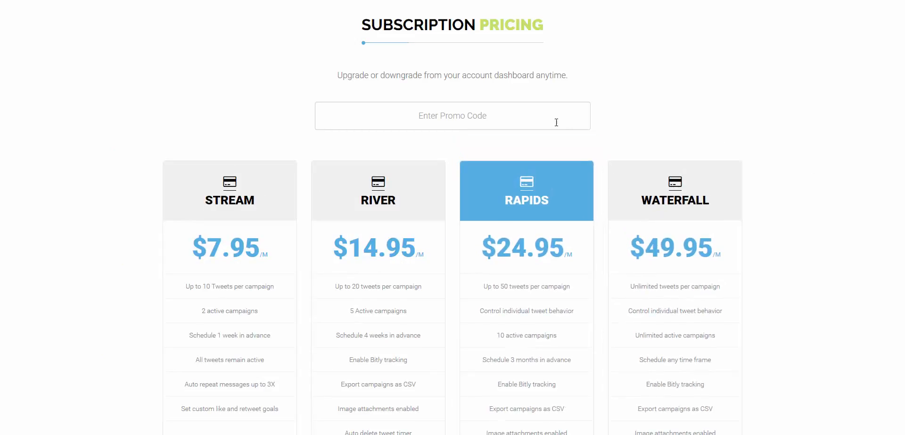
pyautogui.click(514, 116)
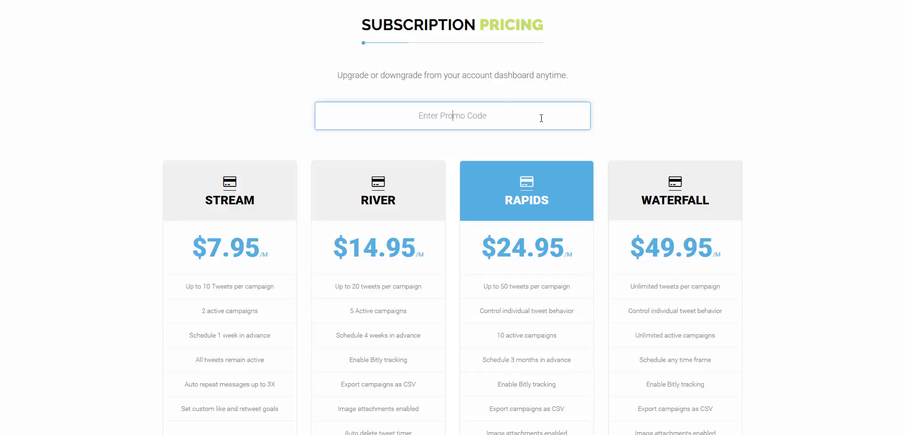
pyautogui.click(656, 110)
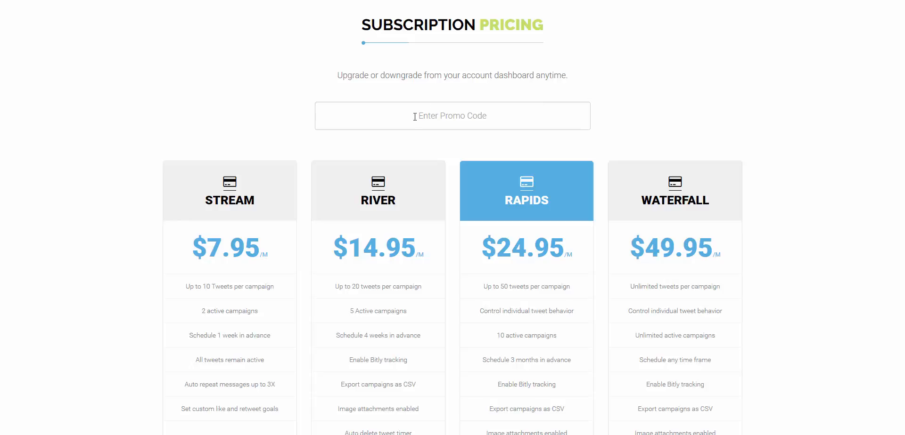
pyautogui.scroll(-7, 770, 224)
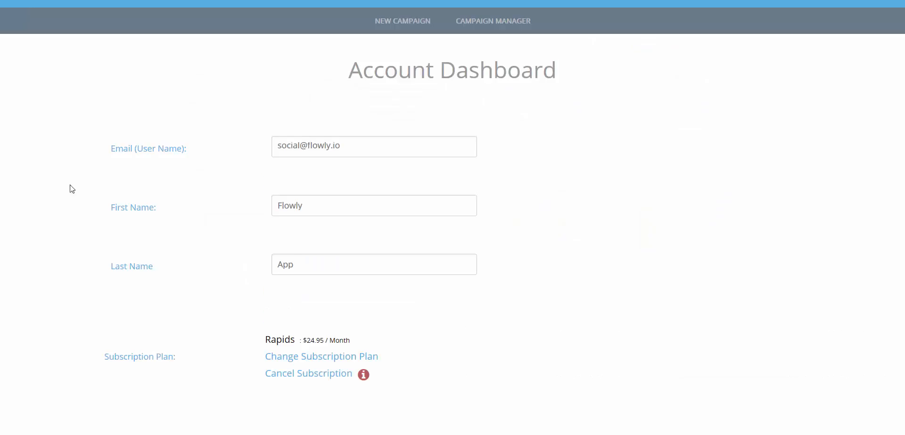
# - Connect the Bitly account for link shortening from the account dashboard and authorize Flowly App to access it
pyautogui.scroll(-4, 624, 329)
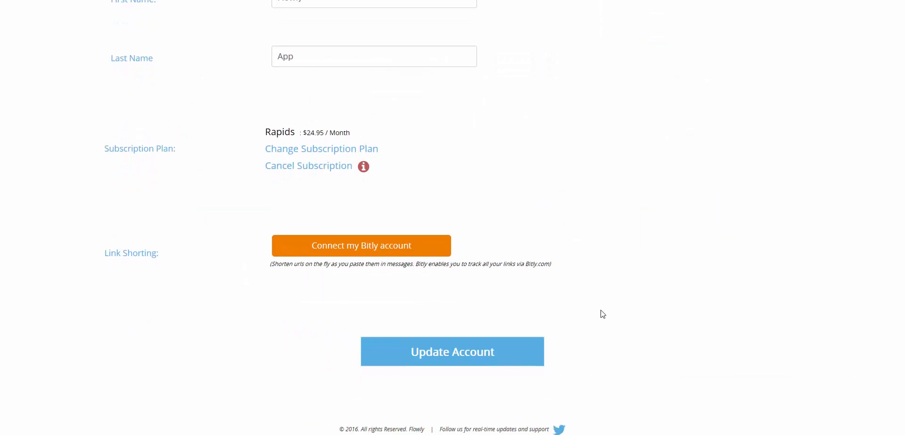
pyautogui.click(396, 252)
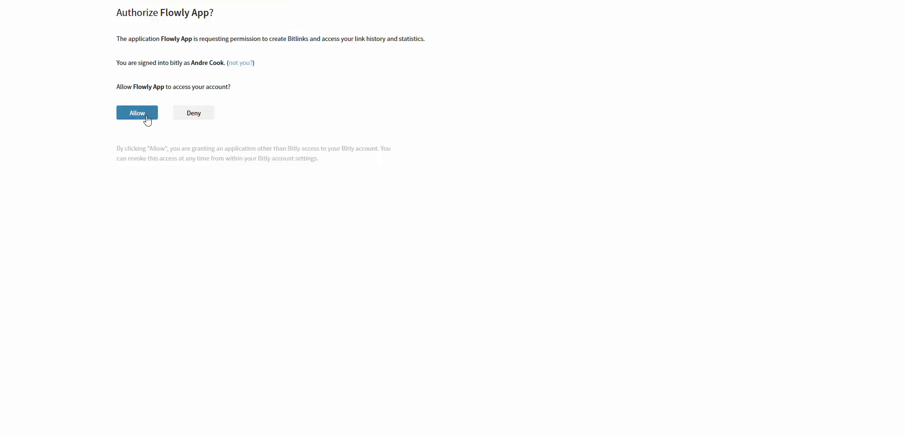
pyautogui.click(148, 121)
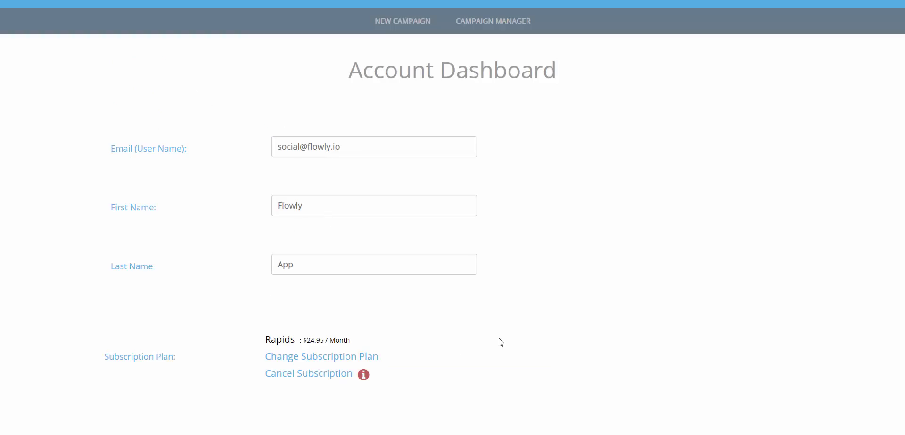
# - Update the account with the Bitly connection in place and close the resulting notice
pyautogui.scroll(-3, 499, 343)
pyautogui.scroll(-2, 501, 345)
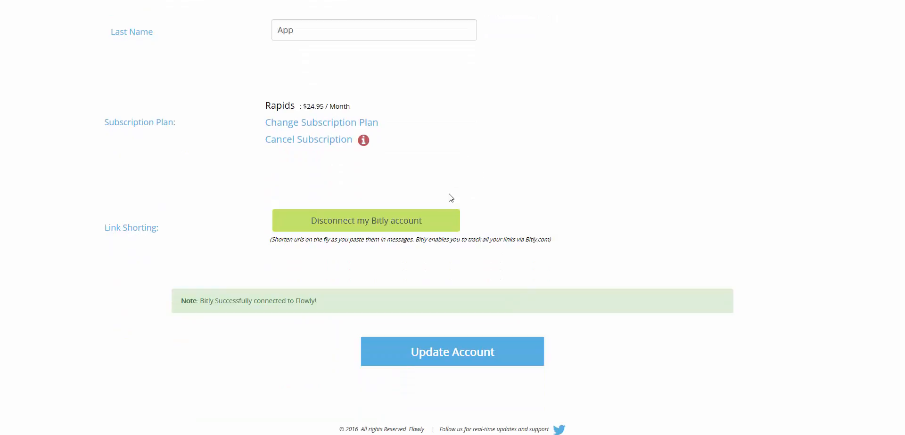
pyautogui.click(413, 352)
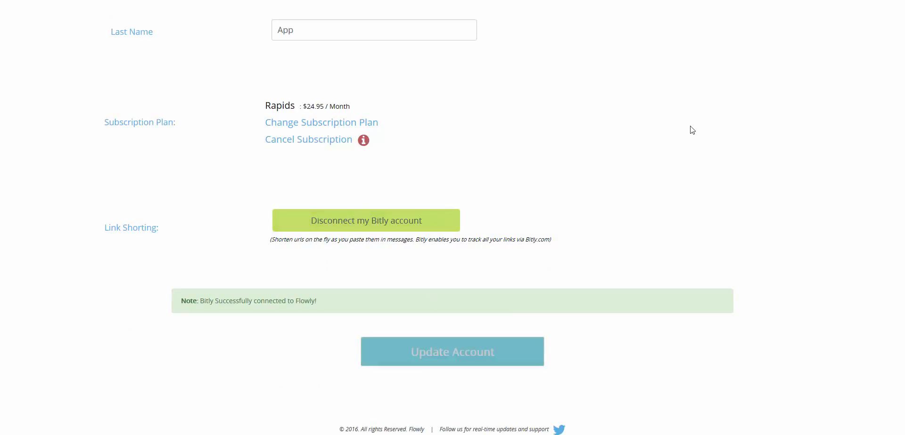
pyautogui.scroll(2, 712, 128)
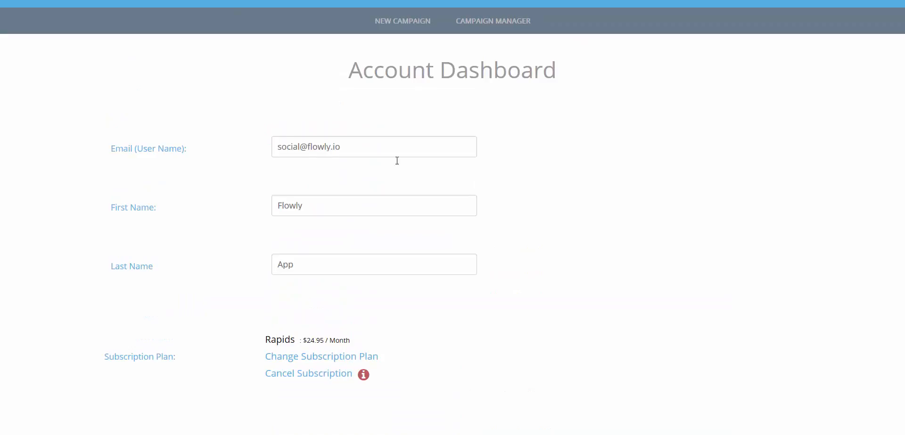
pyautogui.scroll(-4, 480, 360)
pyautogui.scroll(-1, 480, 360)
pyautogui.click(465, 360)
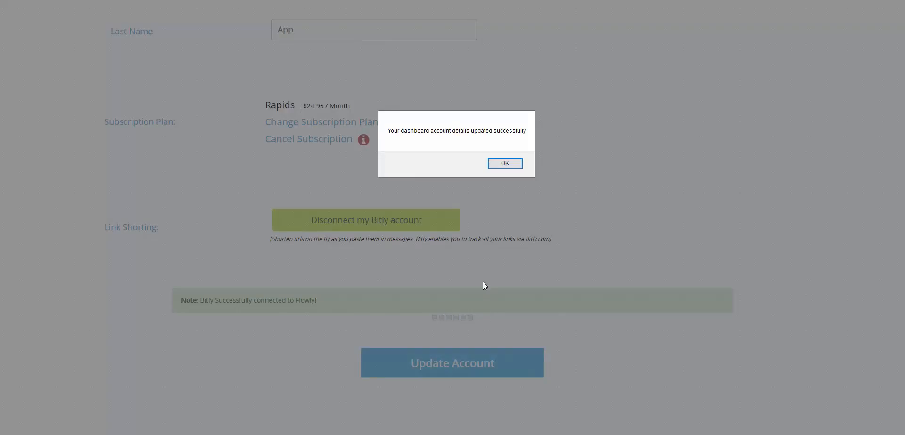
pyautogui.click(513, 164)
# - Leave the account dashboard for the home page and start a new campaign
pyautogui.scroll(5, 541, 125)
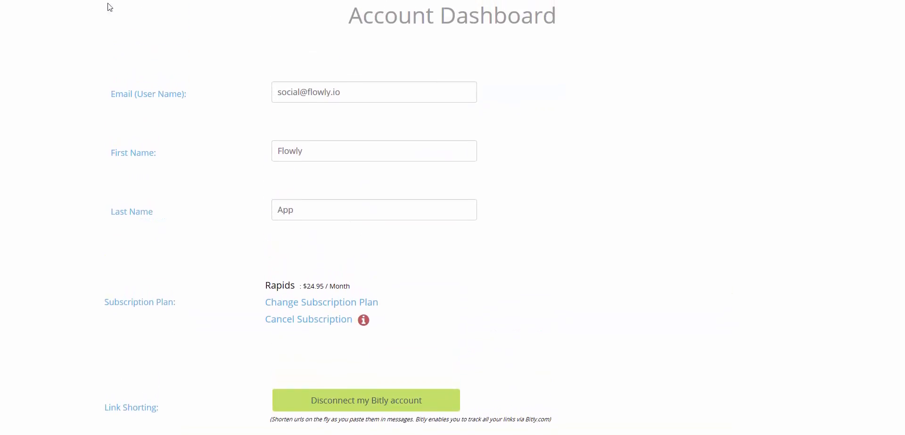
pyautogui.scroll(1, 77, 6)
pyautogui.click(51, 1)
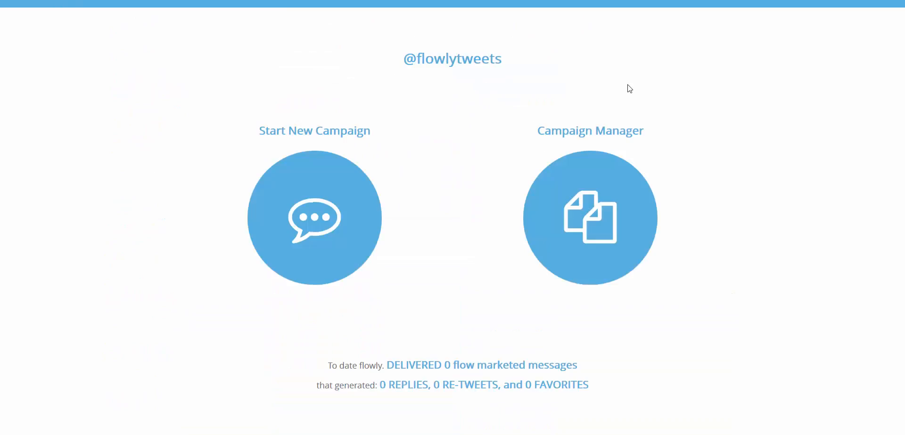
pyautogui.click(351, 237)
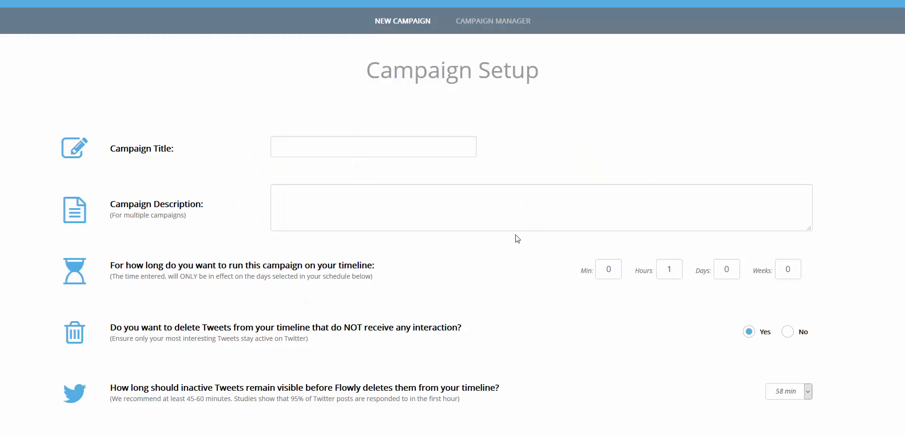
# - Enter "My Design News" as both the campaign title and the campaign description
pyautogui.click(416, 142)
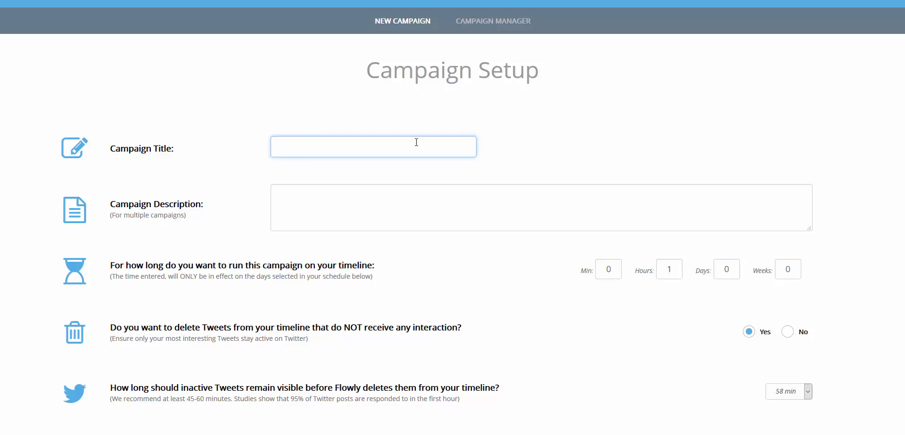
pyautogui.write('My Design News')
pyautogui.click(420, 213)
pyautogui.write('My Design News')
# - Examine the campaign's run time, the deletion option for tweets without interaction, and how long inactive tweets stay visible
pyautogui.scroll(-1, 373, 152)
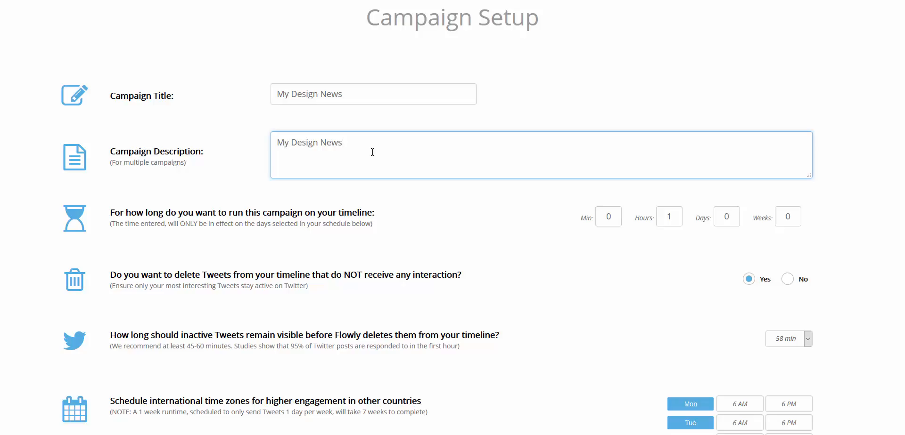
pyautogui.scroll(-2, 391, 158)
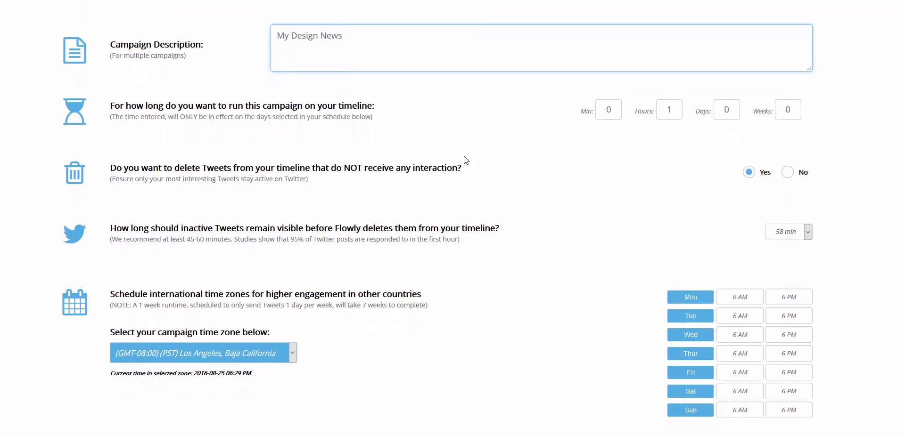
pyautogui.click(670, 114)
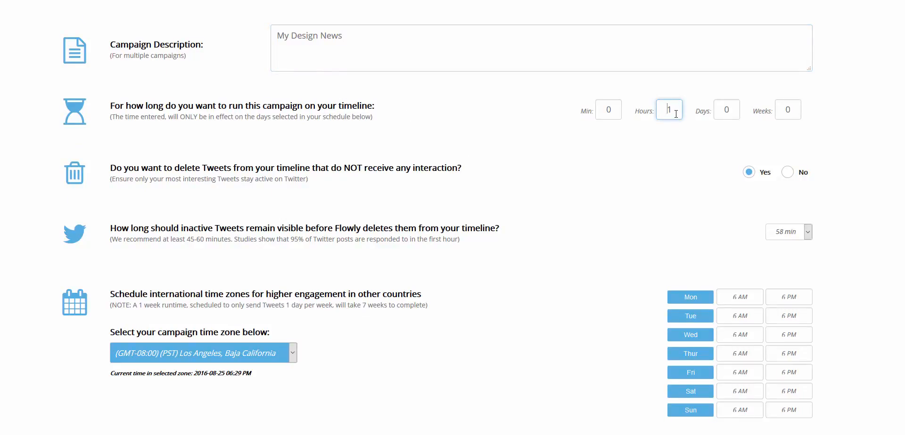
pyautogui.scroll(1, 660, 178)
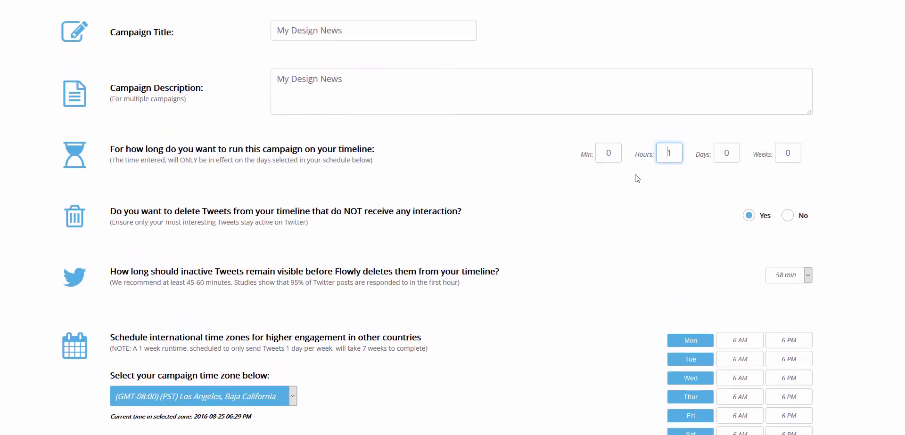
pyautogui.doubleClick(669, 163)
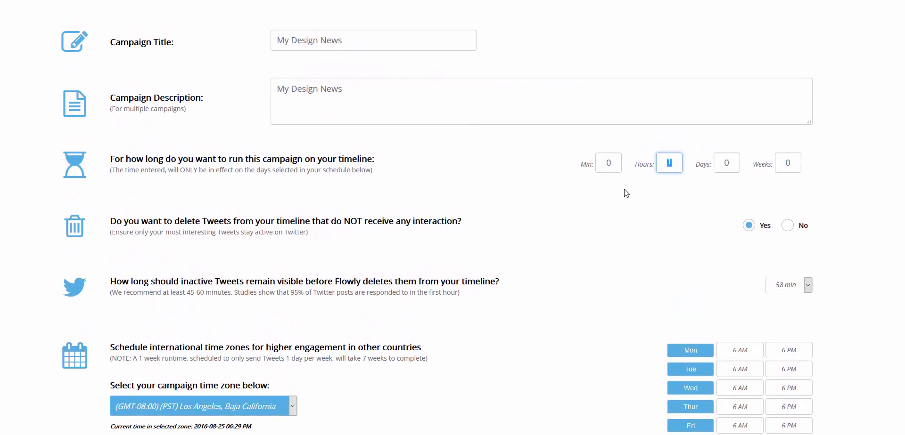
pyautogui.click(646, 217)
pyautogui.scroll(-2, 646, 219)
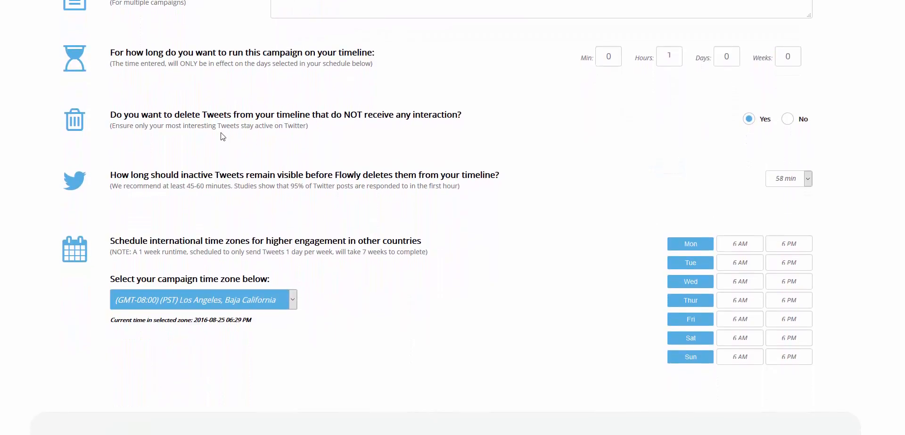
pyautogui.scroll(-1, 226, 139)
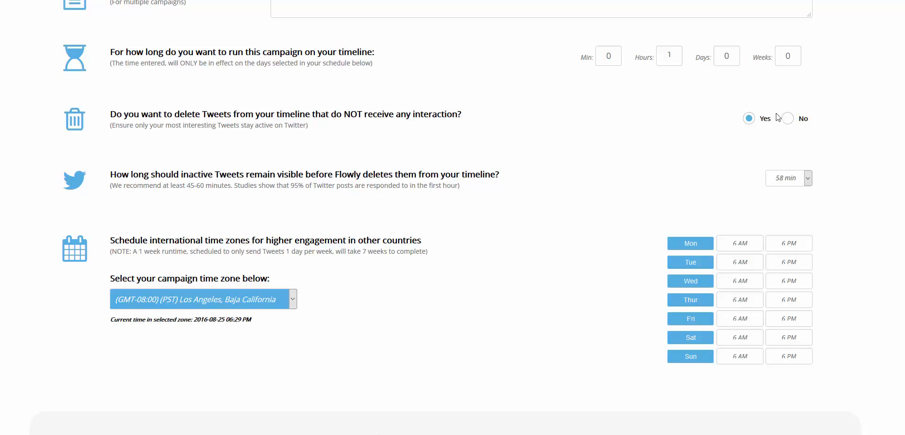
# - Exclude Sunday and Saturday from the campaign's delivery days
pyautogui.scroll(-3, 683, 186)
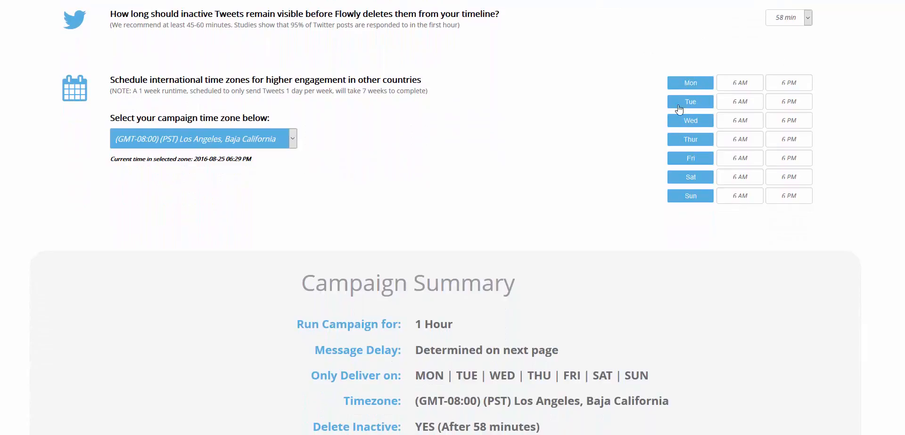
pyautogui.click(704, 197)
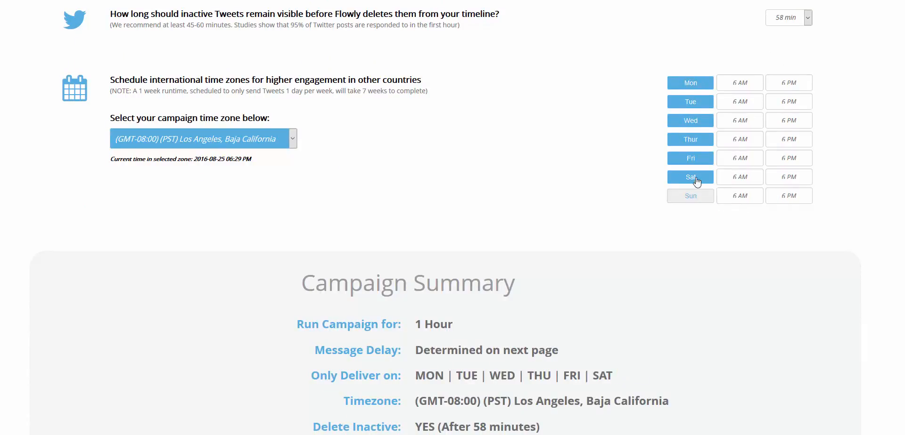
pyautogui.click(701, 177)
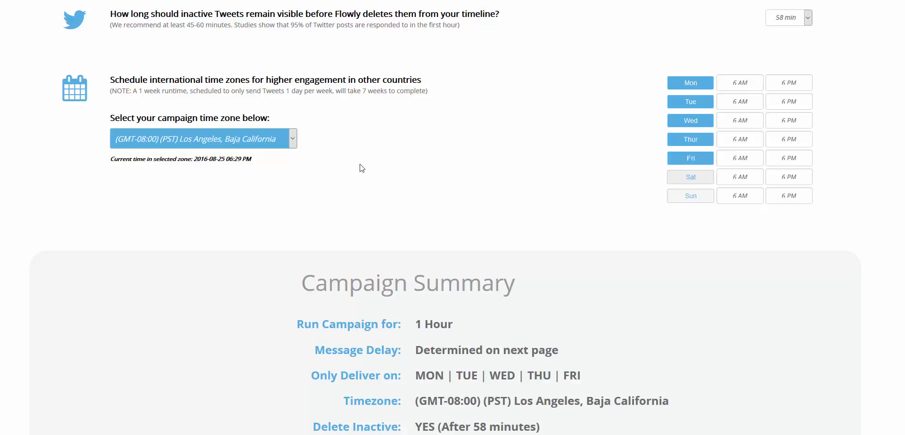
# - Look through the available campaign time zones and proceed to composing the campaign's tweets
pyautogui.click(293, 138)
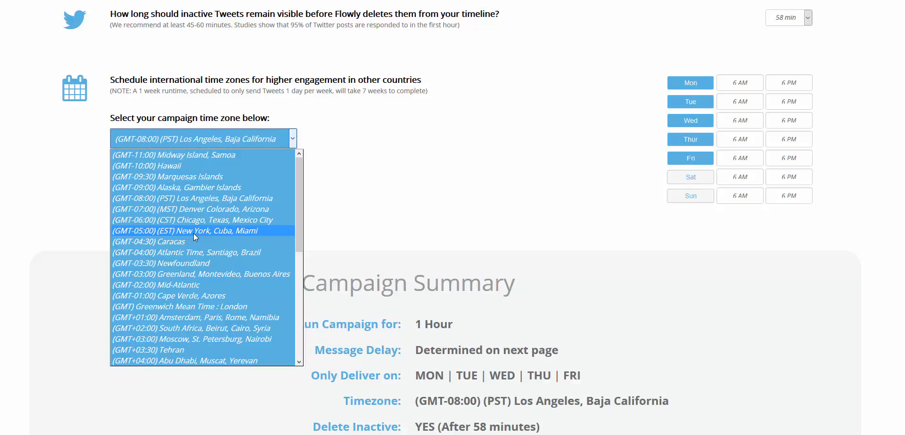
pyautogui.click(395, 202)
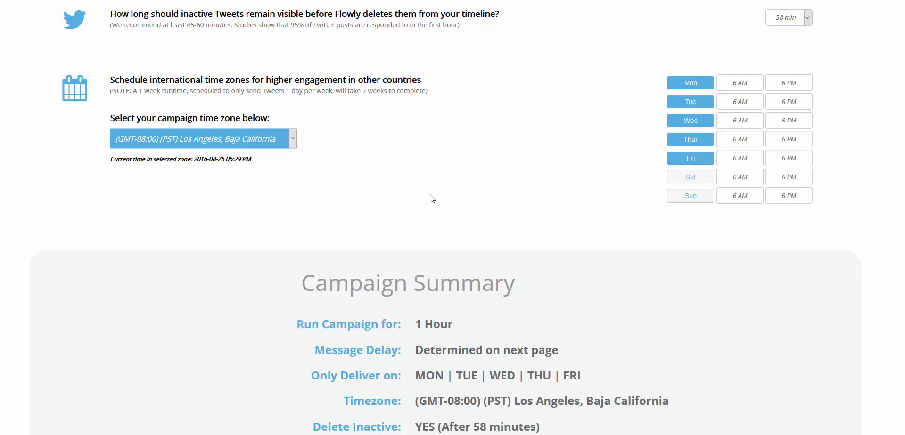
pyautogui.scroll(-2, 436, 205)
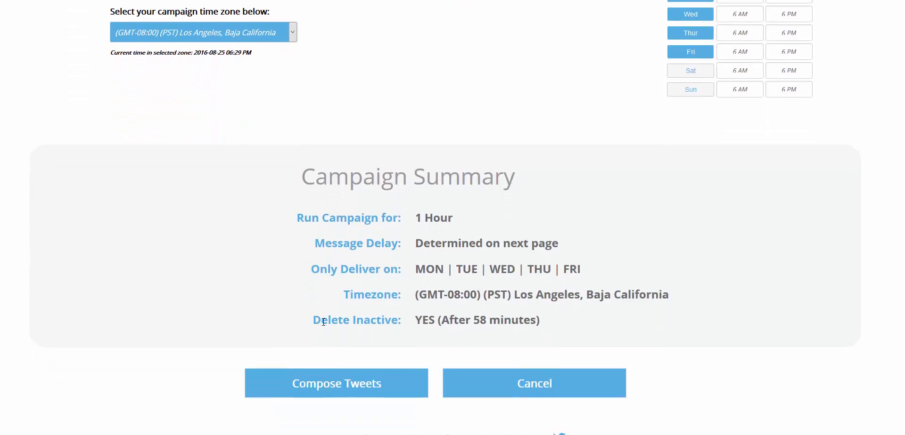
pyautogui.click(351, 386)
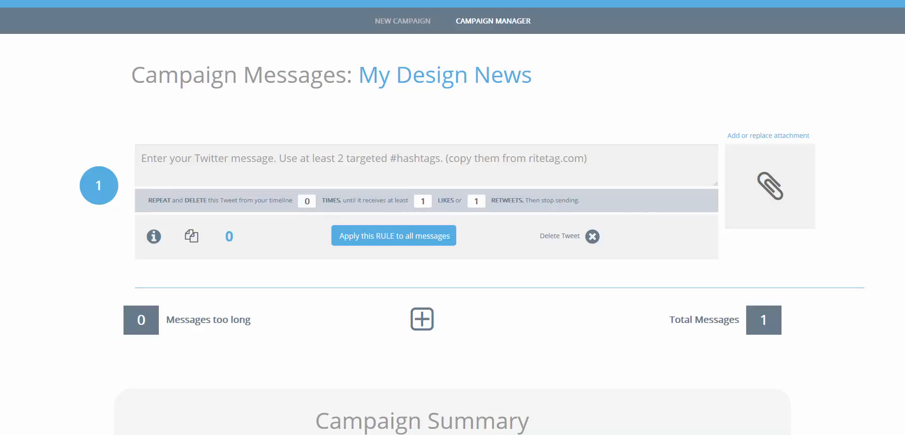
# - Write the first tweet: "Hi everyone. This design of mine was just featured in local art mag, about 3D Typography. Feeling pretty good!"
pyautogui.click(344, 169)
pyautogui.write('Hi everyone. This design of mine was just featured in local art mag, about 3D Typography. Feeling pretty good!')
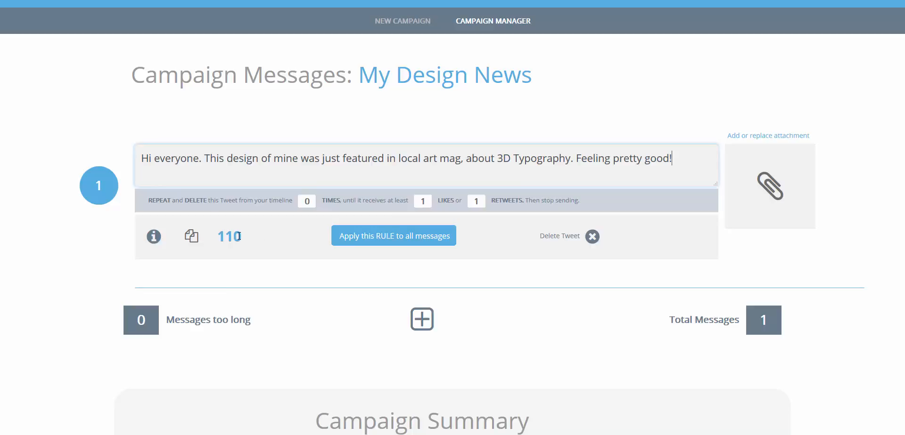
# - Attach the image flow-copy.jpg from the concept folder to the first tweet
pyautogui.click(771, 188)
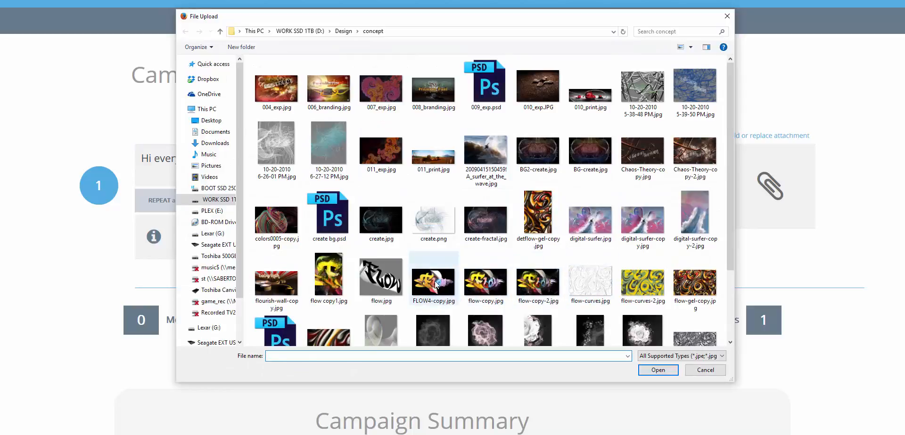
pyautogui.doubleClick(471, 282)
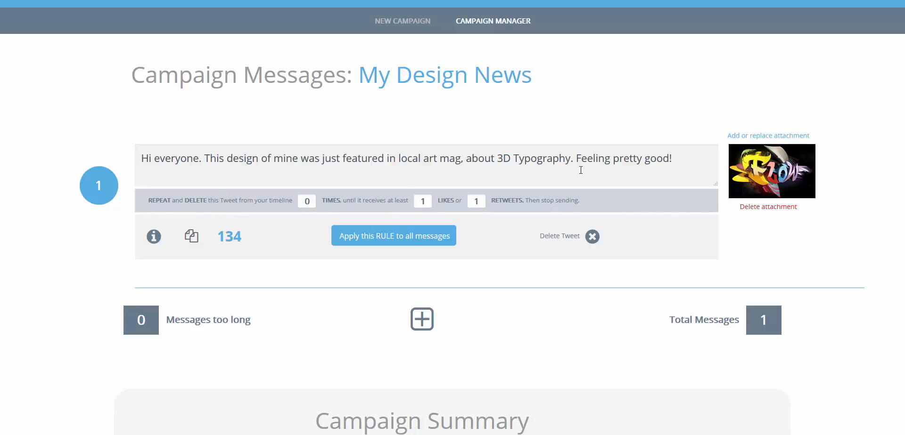
# - Turn the words "art" and "design" in the first tweet into hashtags
pyautogui.moveTo(844, 2)
pyautogui.click(343, 161)
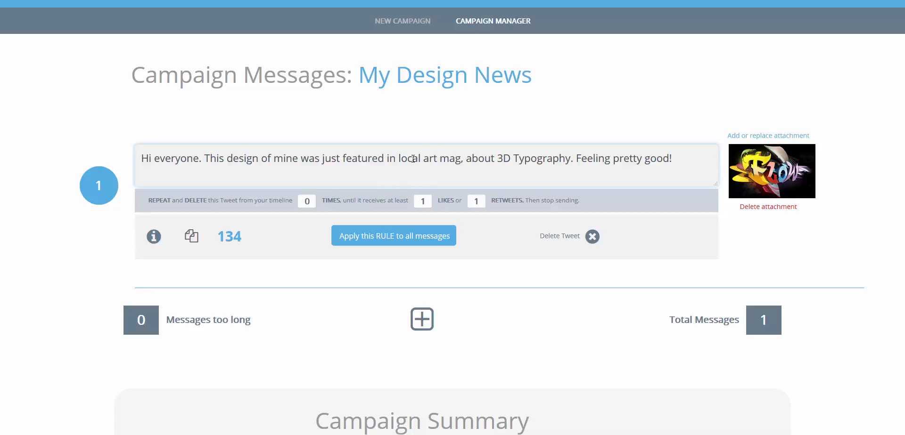
pyautogui.click(399, 159)
pyautogui.write('#')
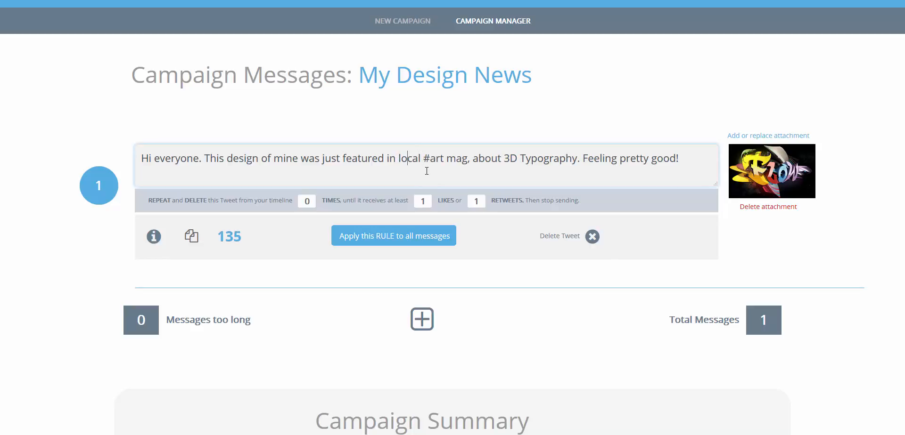
pyautogui.press('Left')
pyautogui.press('Left')
pyautogui.press('Left')
pyautogui.press('Left')
pyautogui.press('Left')
pyautogui.press('Left')
pyautogui.press('Left')
pyautogui.press('Left')
pyautogui.press('Left')
pyautogui.press('Left')
pyautogui.press('Left')
pyautogui.press('Left')
pyautogui.press('Left')
pyautogui.press('Left')
pyautogui.press('Left')
pyautogui.press('Left')
pyautogui.press('Left')
pyautogui.write('#')
# - Turn "Typography" and "3D" in the first tweet into hashtags
pyautogui.click(526, 159)
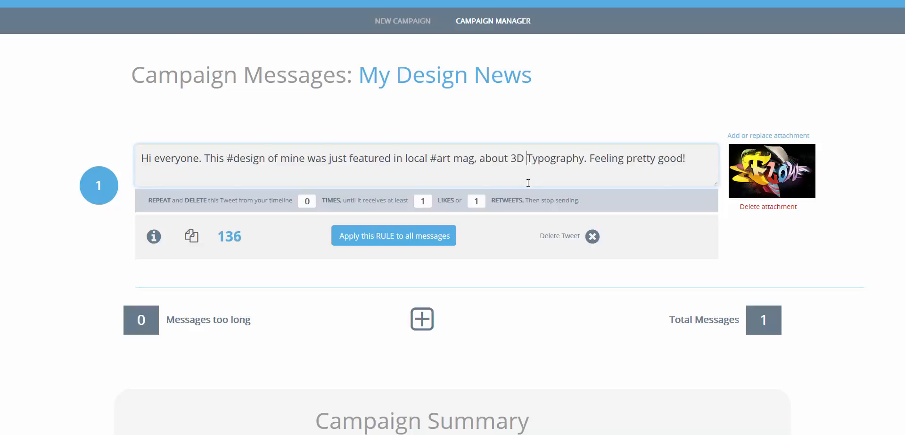
pyautogui.write('#')
pyautogui.press('Left')
pyautogui.press('Left')
pyautogui.press('Left')
pyautogui.press('Left')
pyautogui.write('#')
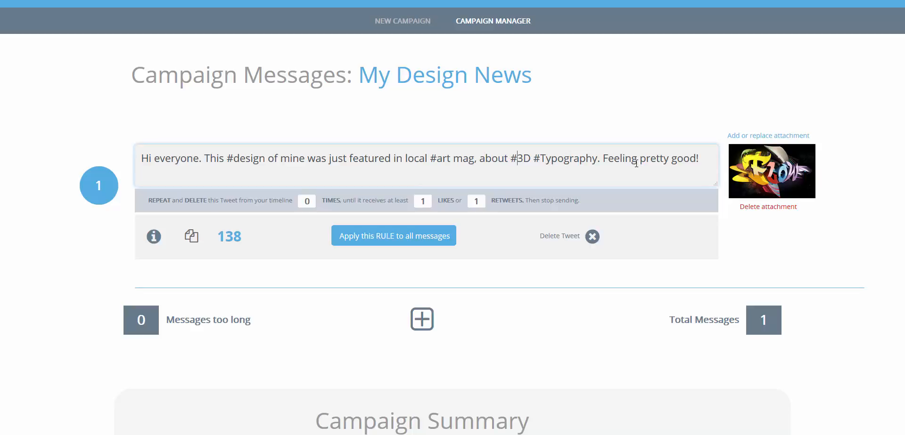
# - Set the first tweet to repeat 2 times until it receives at least 2 likes or 2 retweets
pyautogui.click(545, 259)
pyautogui.scroll(-6, 537, 323)
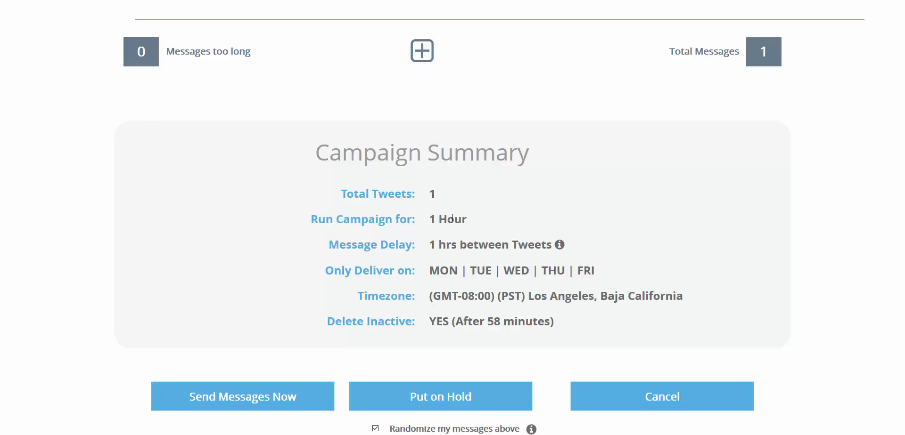
pyautogui.scroll(6, 514, 175)
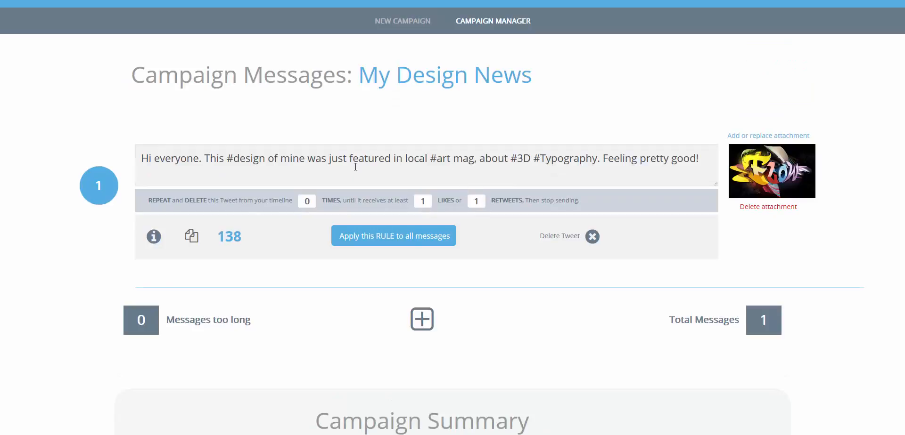
pyautogui.doubleClick(306, 201)
pyautogui.write('2')
pyautogui.doubleClick(422, 202)
pyautogui.write('2')
pyautogui.doubleClick(474, 201)
pyautogui.write('2')
pyautogui.click(511, 180)
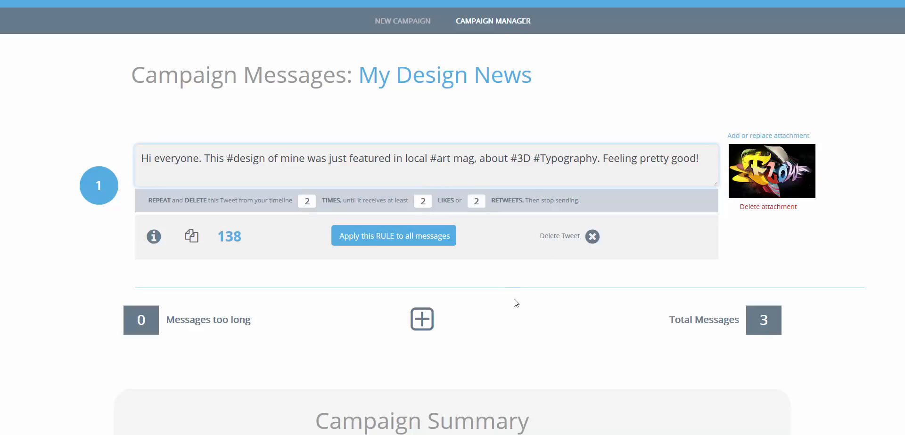
# - Check the total tweets and message delay in the campaign summary, and add a second, empty tweet to the campaign
pyautogui.scroll(-7, 516, 303)
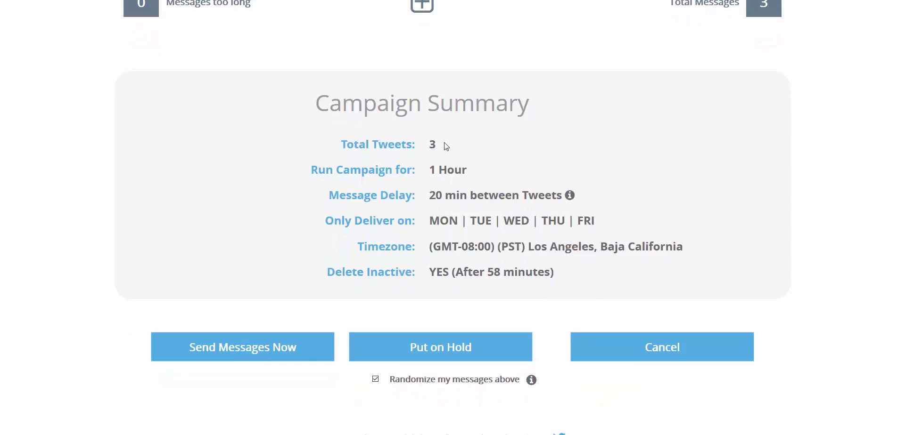
pyautogui.scroll(5, 446, 146)
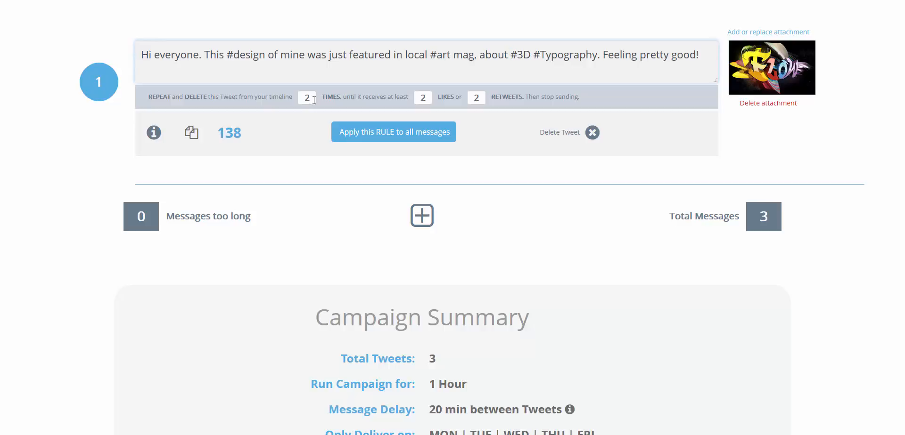
pyautogui.scroll(-4, 428, 302)
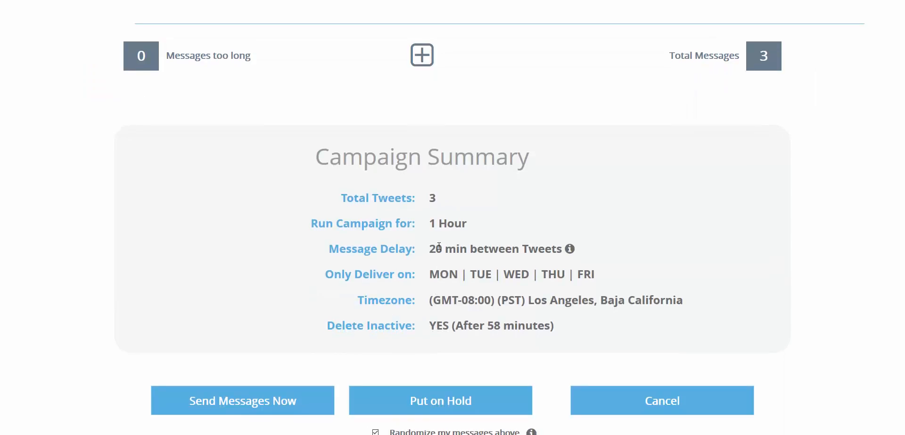
pyautogui.moveTo(429, 250); pyautogui.dragTo(462, 270)
pyautogui.click(546, 233)
pyautogui.scroll(5, 561, 207)
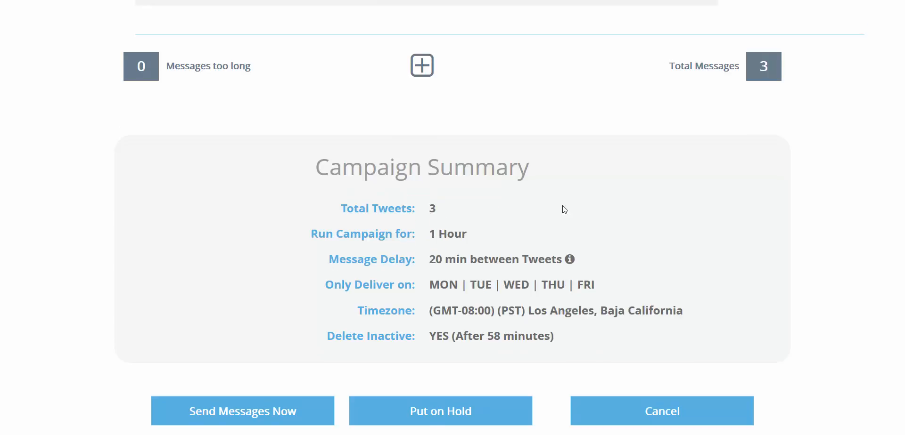
pyautogui.click(434, 272)
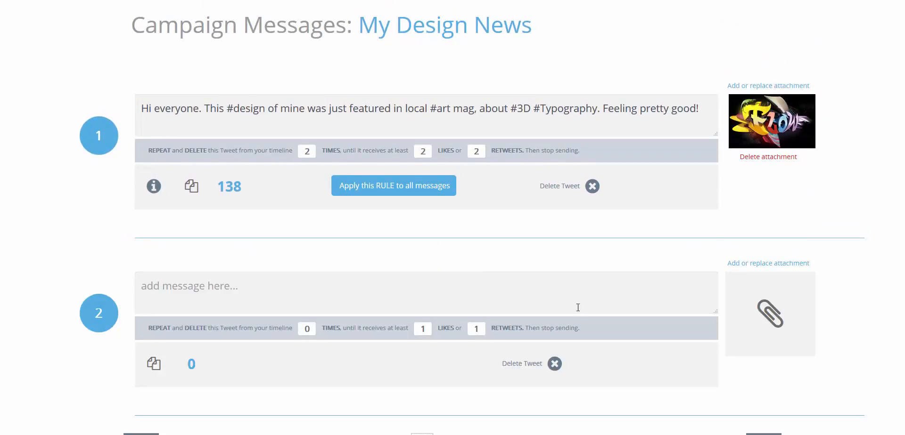
pyautogui.scroll(-4, 578, 307)
pyautogui.scroll(-1, 525, 291)
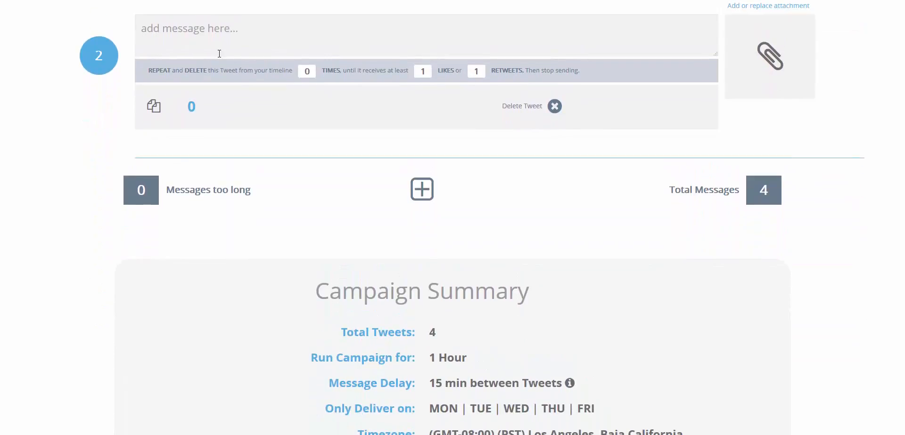
# - Open the Creative Bloq article "3 ways to make brands beautiful" in a new browser tab
pyautogui.hotkey('ctrl', 't')
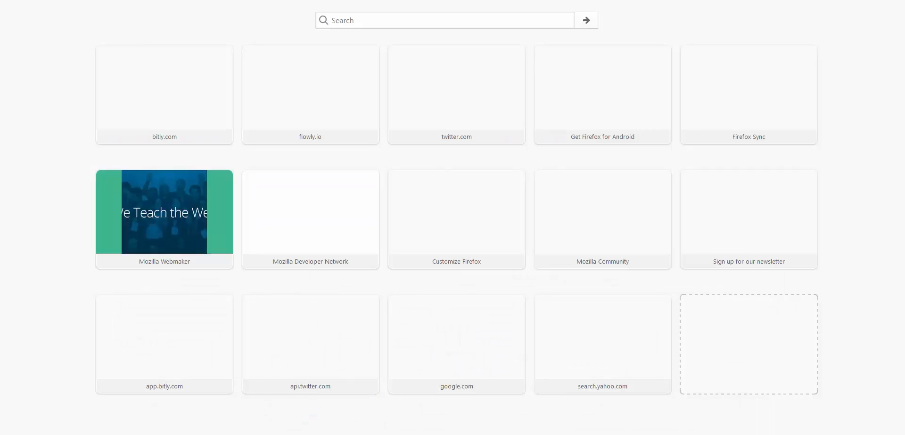
pyautogui.hotkey('ctrl', 'v')
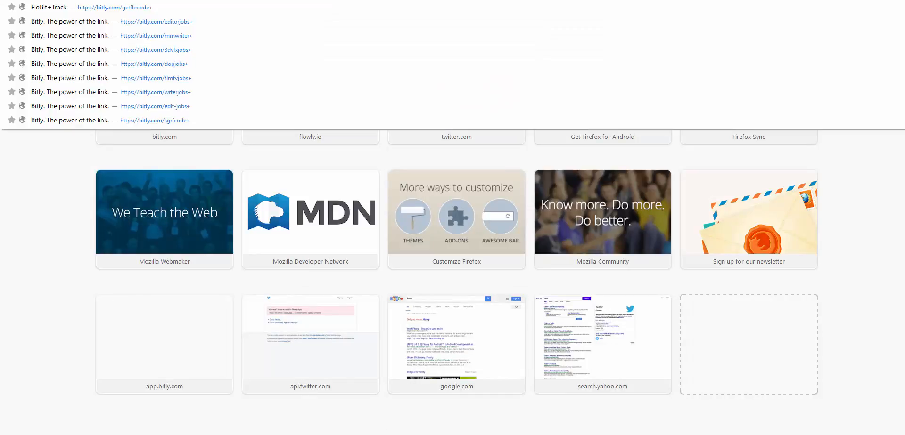
pyautogui.press('Return')
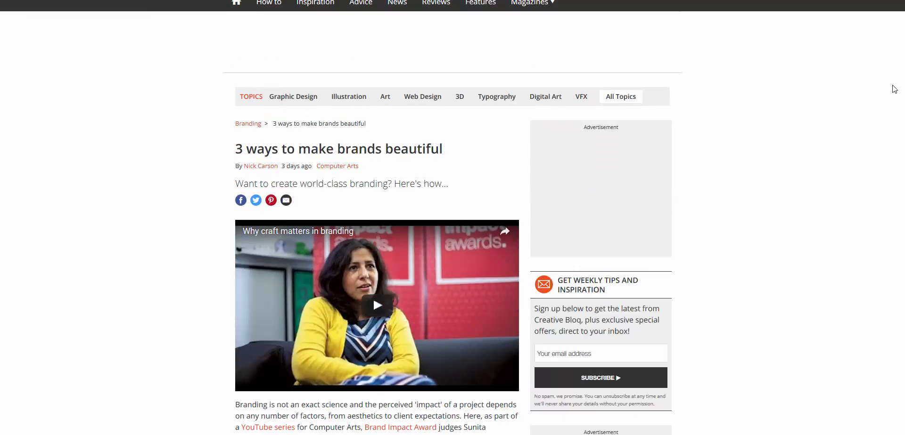
# - Save the article's Brand Impact Awards image to the desktop, replacing the existing file of the same name
pyautogui.scroll(-15, 453, 218)
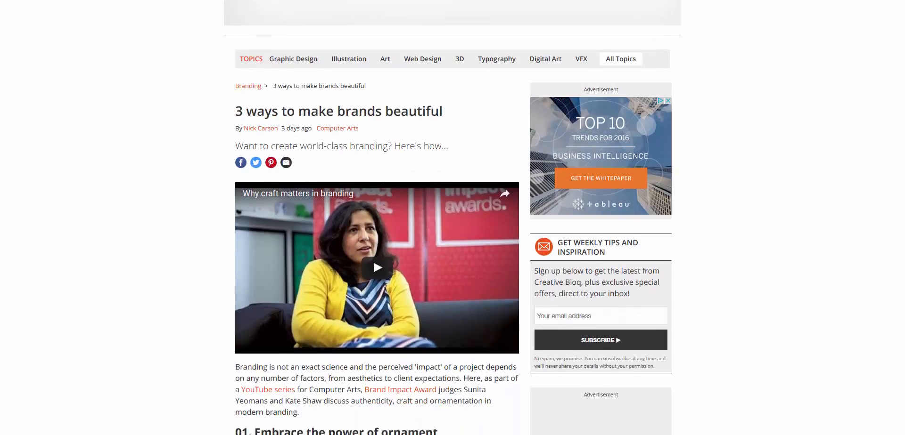
pyautogui.scroll(-4, 453, 218)
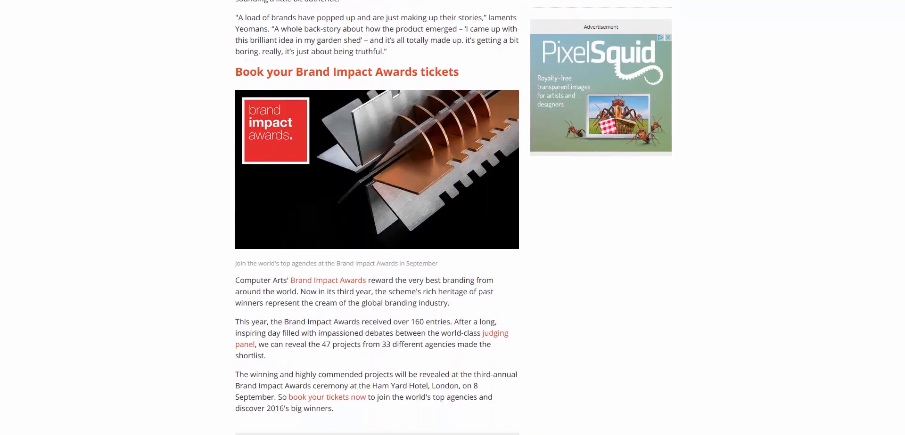
pyautogui.scroll(4, 453, 218)
pyautogui.scroll(-9, 452, 218)
pyautogui.scroll(1, 452, 218)
pyautogui.scroll(7, 455, 287)
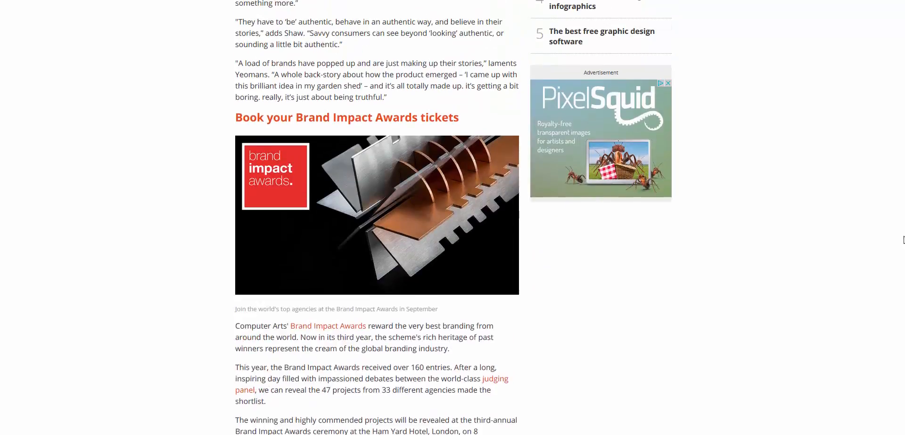
pyautogui.moveTo(455, 288); pyautogui.dragTo(0, 288)
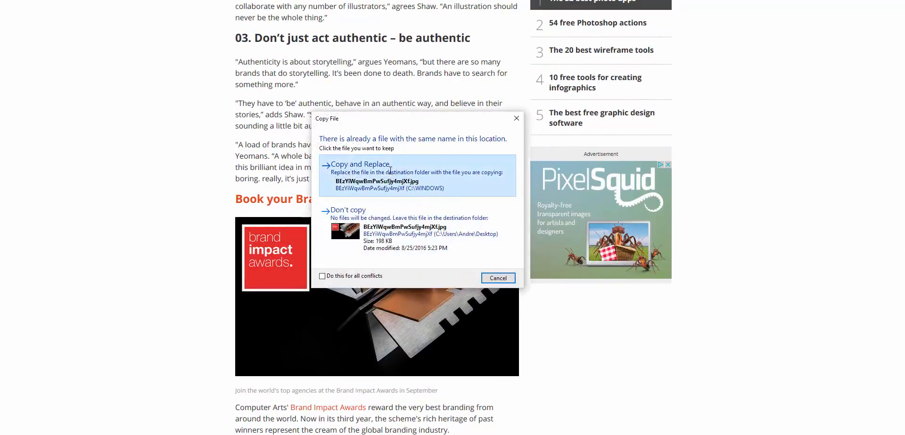
pyautogui.click(359, 168)
pyautogui.scroll(3, 248, 12)
pyautogui.scroll(15, 248, 12)
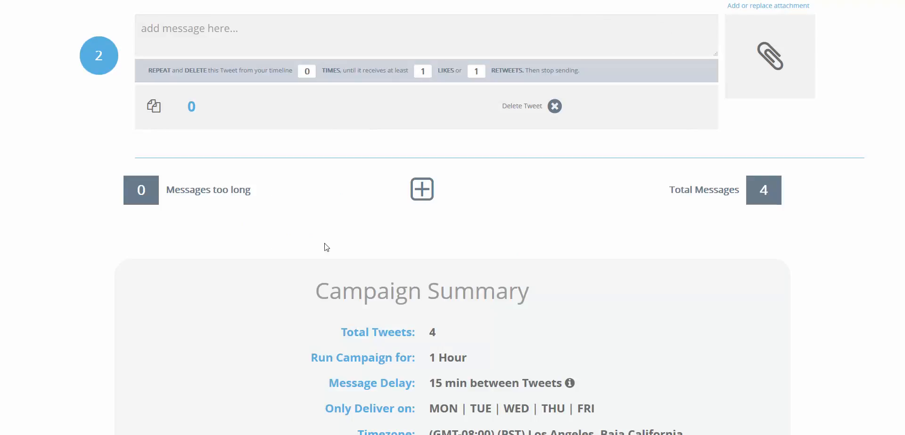
# - Fill the second tweet with "Great article here about 3 ways to make brands beautiful. Insightfull. Check it out" and correct the misspelling to "Insightful"
pyautogui.click(305, 38)
pyautogui.hotkey('ctrl', 'v')
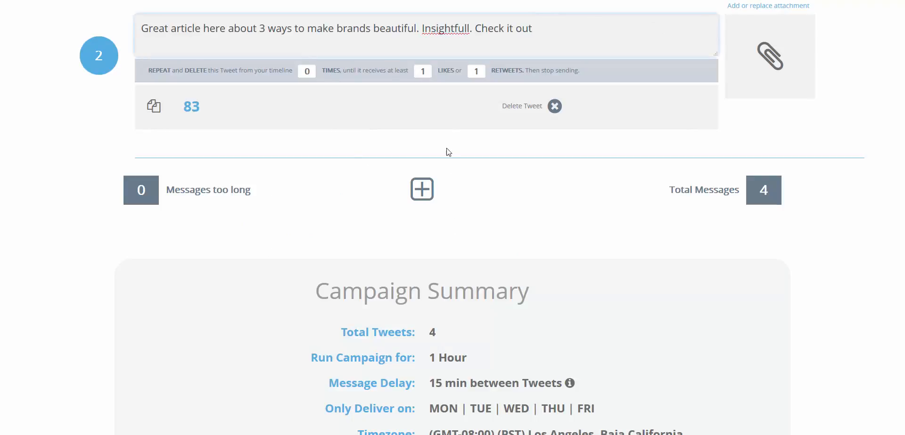
pyautogui.rightClick(453, 29)
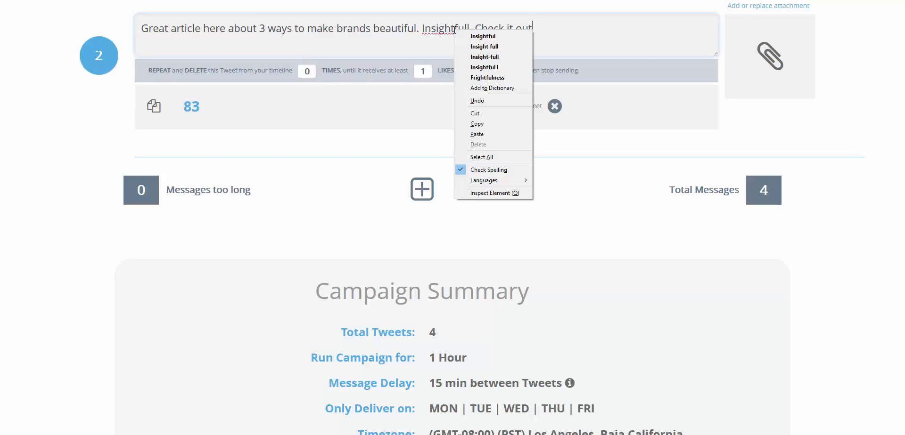
pyautogui.click(463, 36)
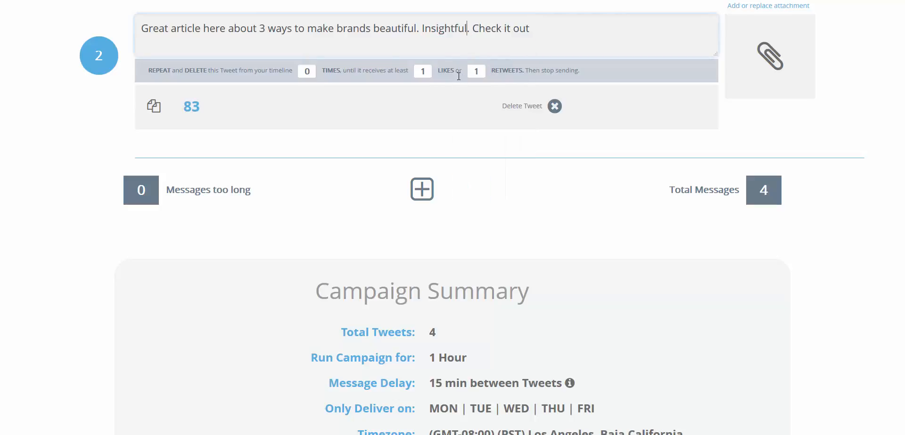
# - Attach the image BEzYiWqwBmPwSufjy4mjXf.jpg from the desktop to the second tweet
pyautogui.click(757, 56)
pyautogui.click(217, 121)
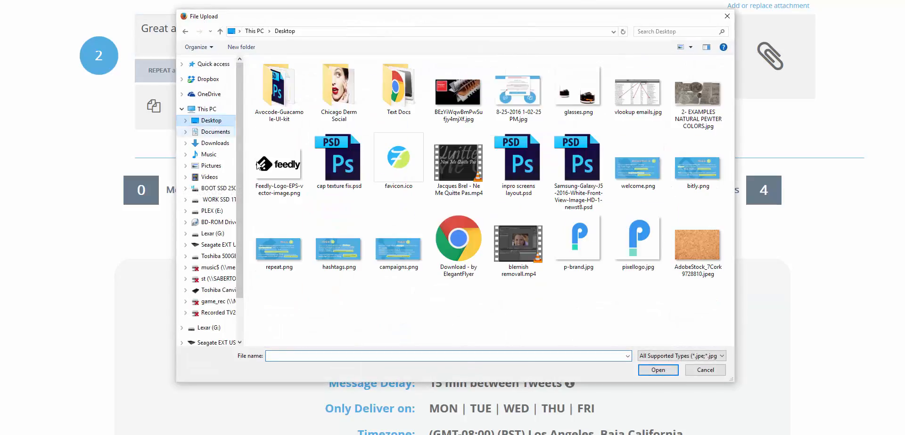
pyautogui.doubleClick(457, 102)
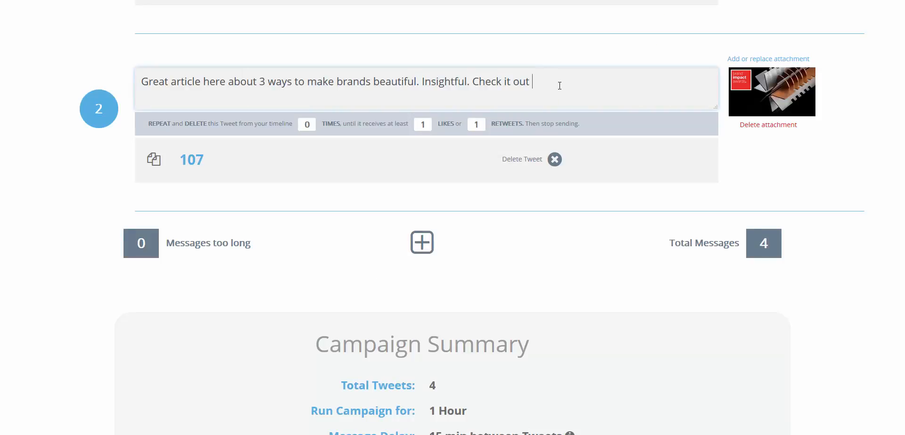
pyautogui.write('http://www.creativebloq.com/advice/3-ways-to-make-brands-beautiful')
pyautogui.write('#')
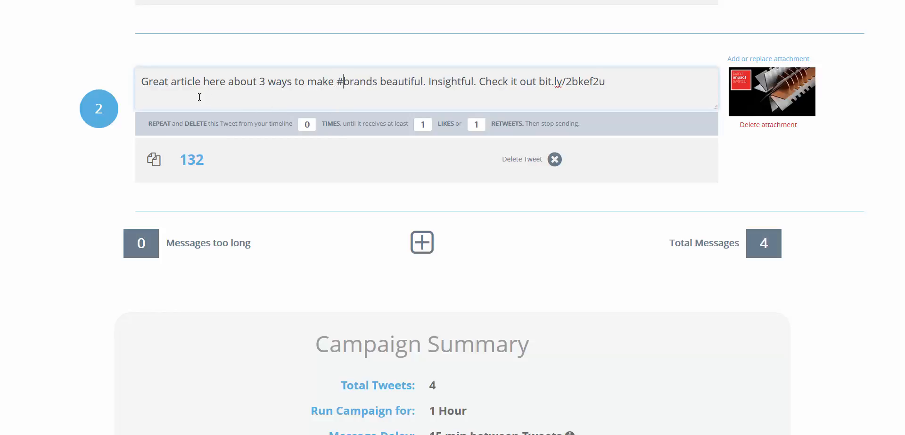
pyautogui.click(174, 86)
pyautogui.click(429, 81)
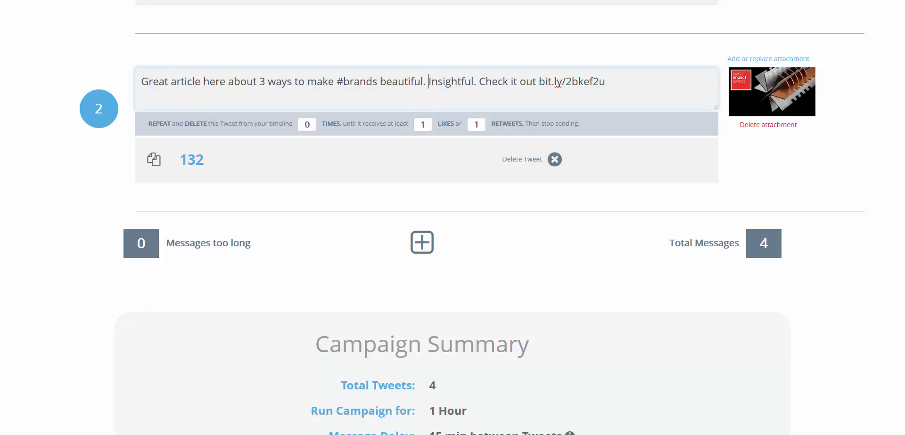
pyautogui.click(381, 81)
pyautogui.write('#')
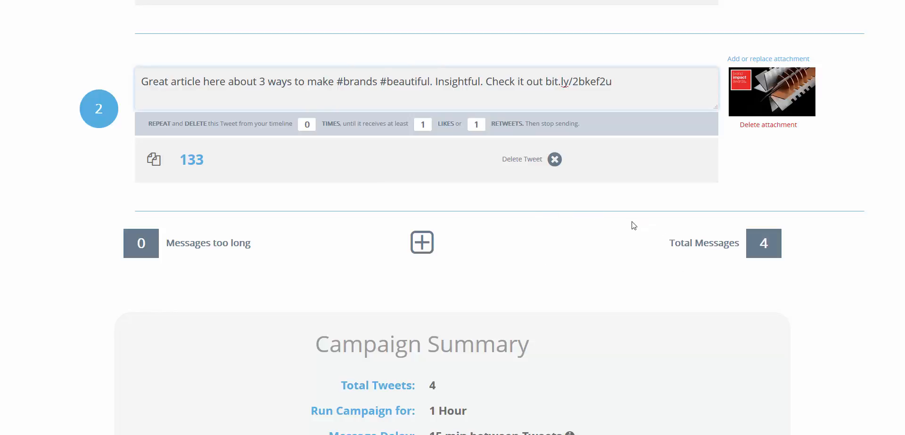
# - Set the second tweet to repeat 2 times
pyautogui.scroll(1, 518, 222)
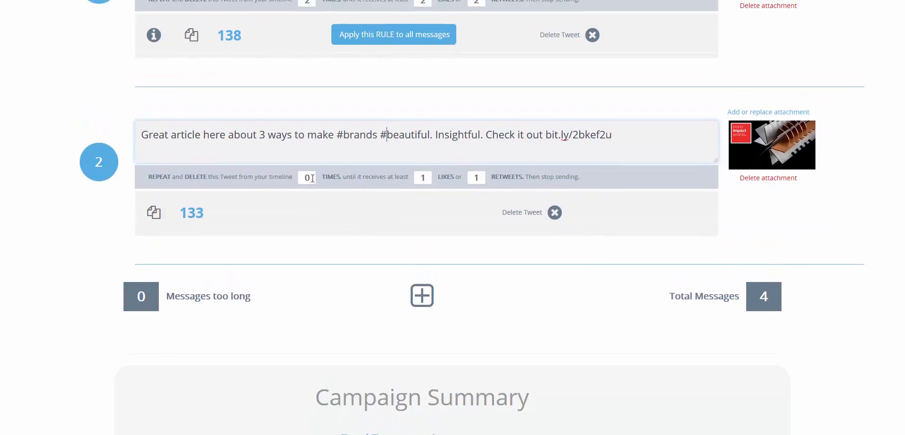
pyautogui.moveTo(313, 177); pyautogui.dragTo(265, 235)
pyautogui.write('2')
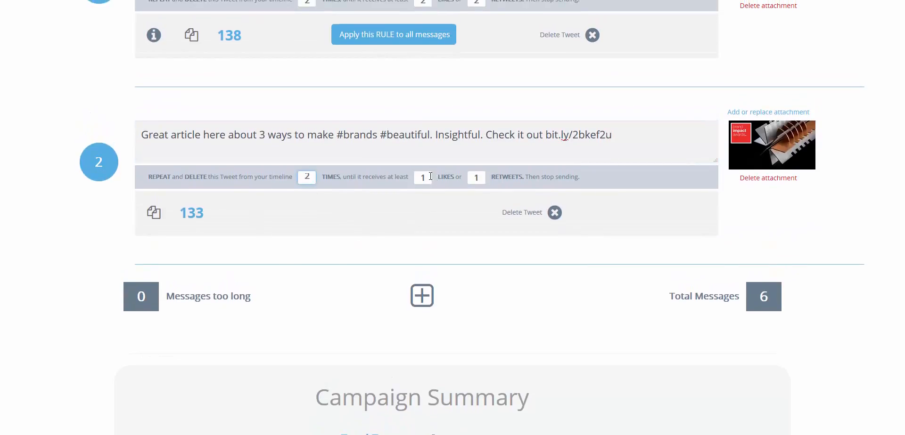
# - Add a third tweet, "Gimme me some likes. This pic just got published in very cool #3dart mag. More on my site", with colors0005-copy.jpg attached
pyautogui.scroll(-1, 418, 236)
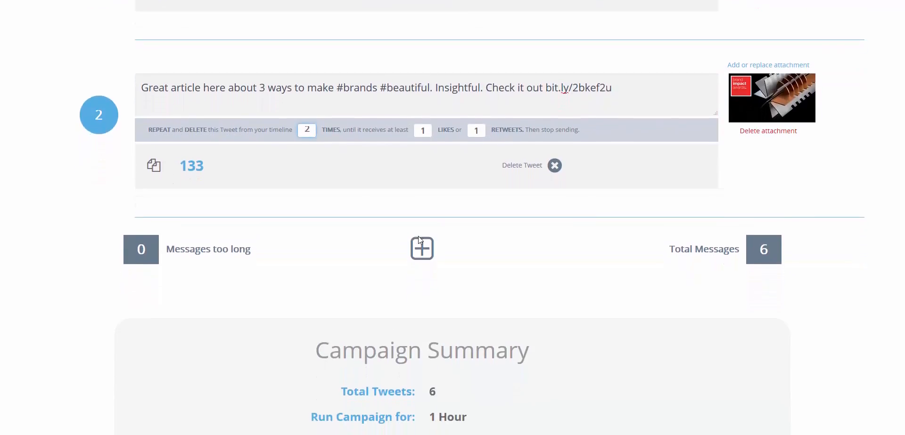
pyautogui.click(423, 241)
pyautogui.scroll(-1, 468, 260)
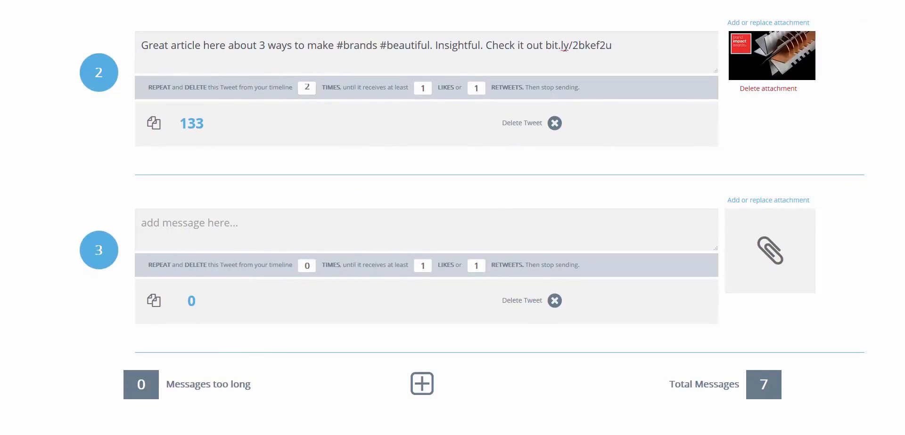
pyautogui.write('Gimme me some likes. This pic just got published in very cool 3d art mag. More on my site')
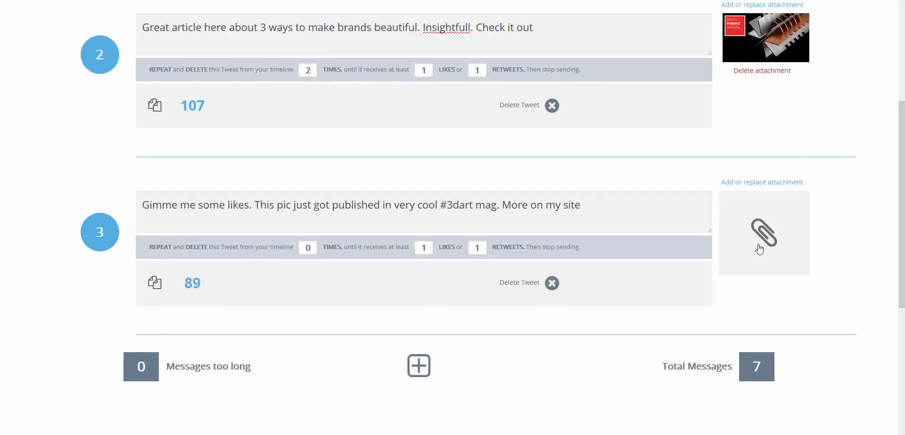
pyautogui.click(761, 245)
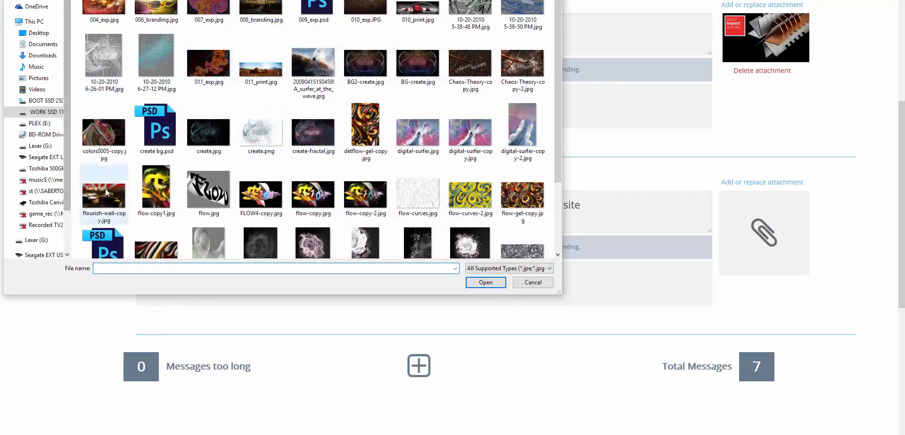
pyautogui.doubleClick(100, 138)
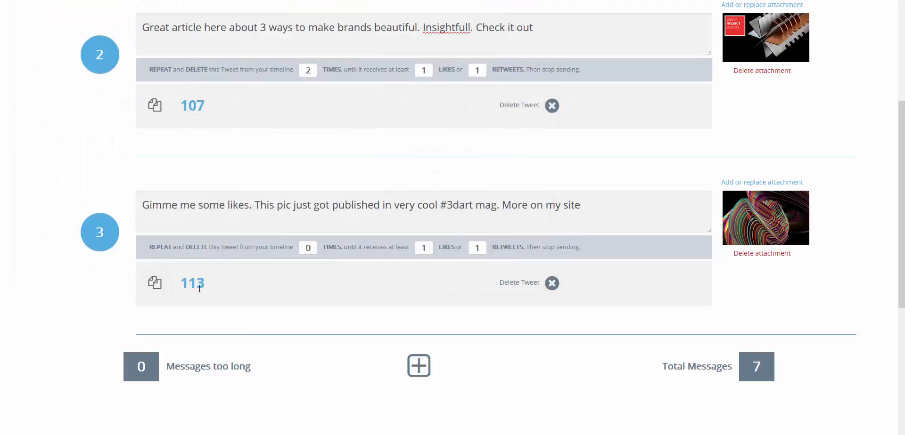
# - Add a fourth, empty tweet to the campaign
pyautogui.click(419, 366)
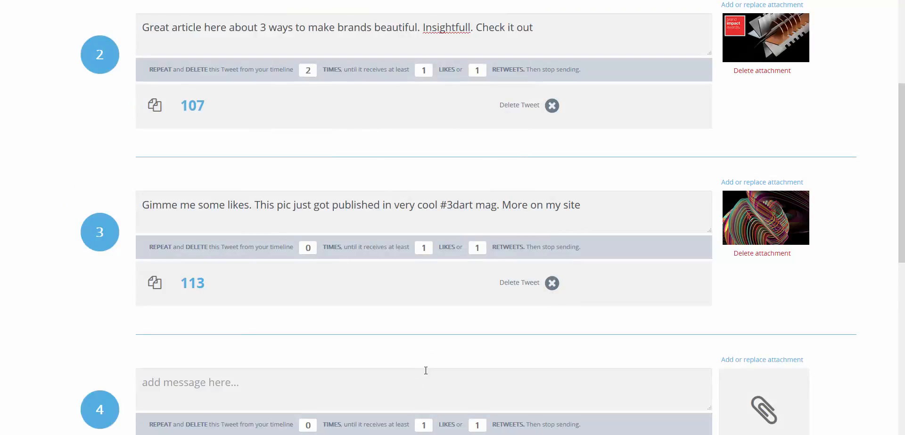
pyautogui.scroll(-3, 426, 371)
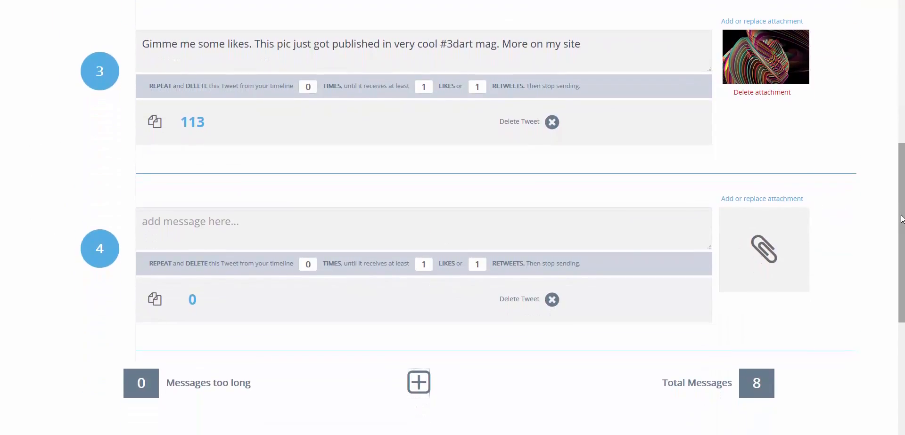
pyautogui.moveTo(901, 219); pyautogui.dragTo(891, 251)
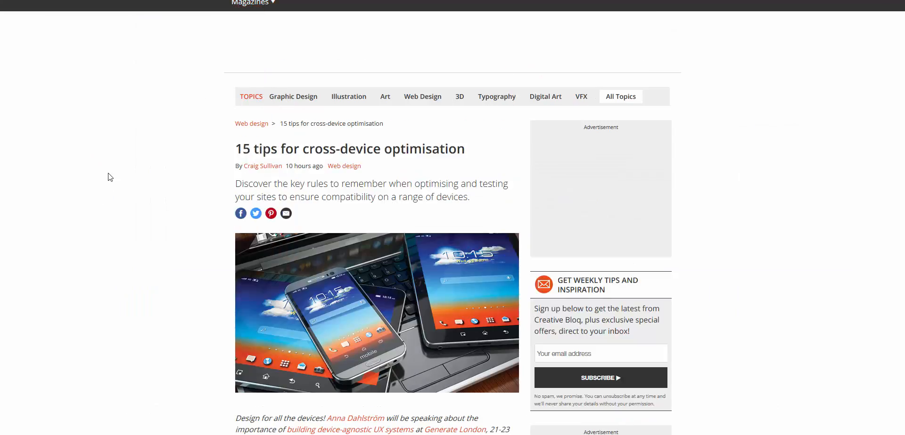
pyautogui.scroll(-2, 111, 188)
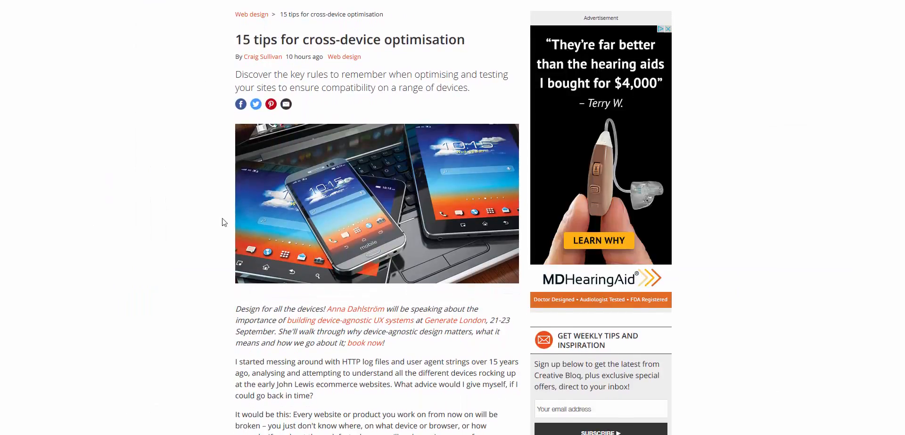
pyautogui.scroll(-2, 118, 161)
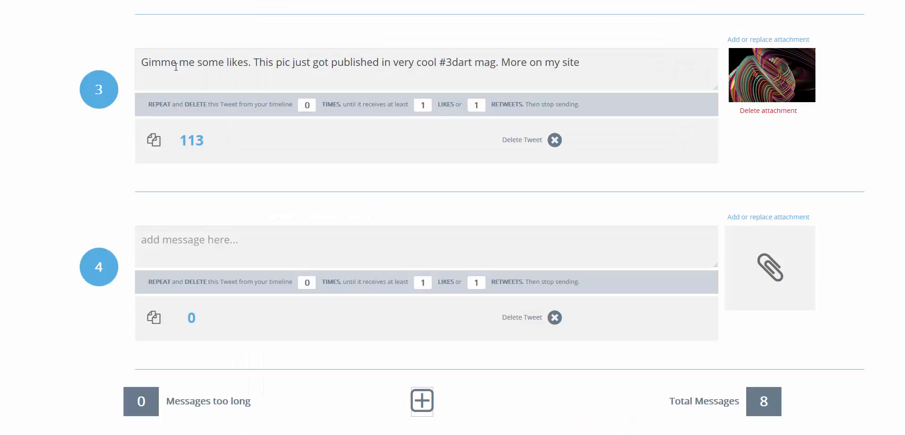
pyautogui.click(291, 242)
pyautogui.write('http://www.creativebloq.com/how-to/15-tips-for-cross-device-optimisation')
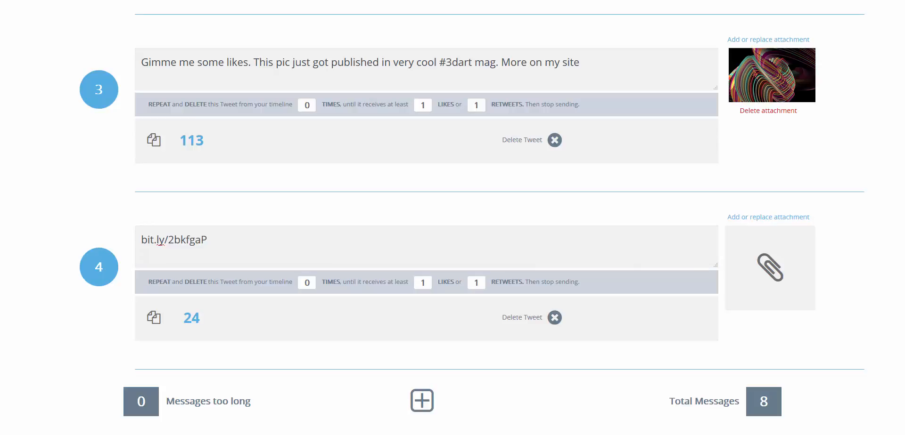
pyautogui.click(234, 237)
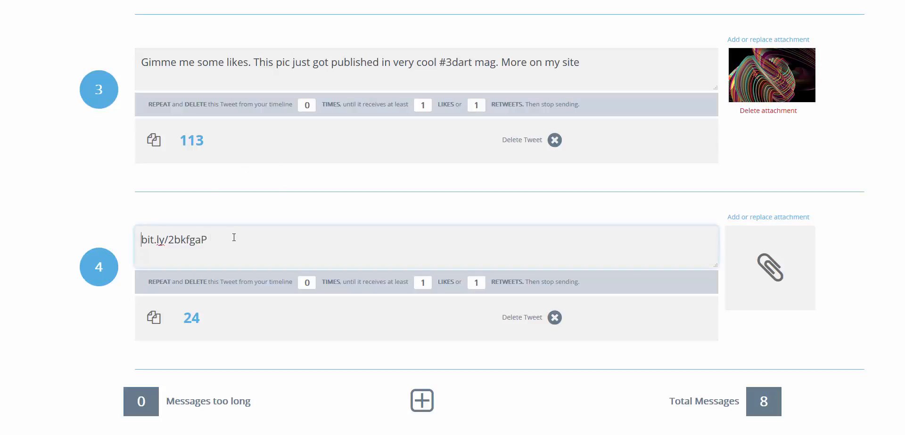
pyautogui.write('Discover the key rules to remember when optimising and testing your sites to ensure compatibility on a range of devices.')
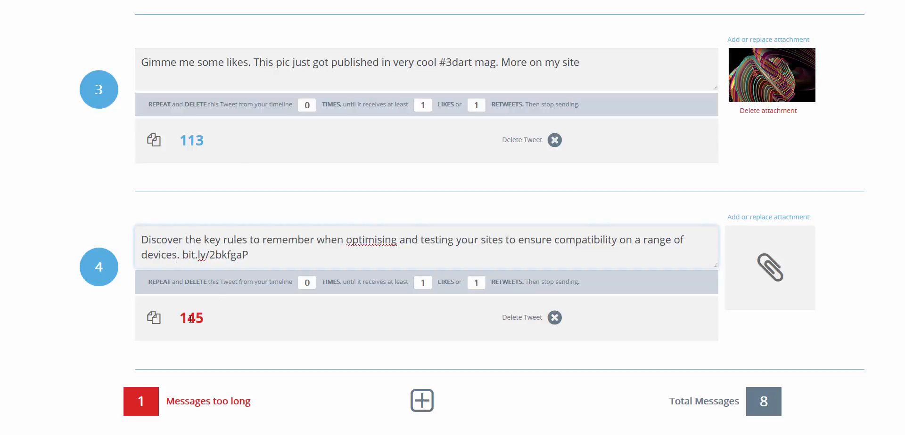
# - Correct "optimising" to "optimizing" in the fourth tweet and remove the words "and testing"
pyautogui.rightClick(364, 243)
pyautogui.click(381, 249)
pyautogui.moveTo(401, 241); pyautogui.dragTo(459, 248)
pyautogui.press('BackSpace')
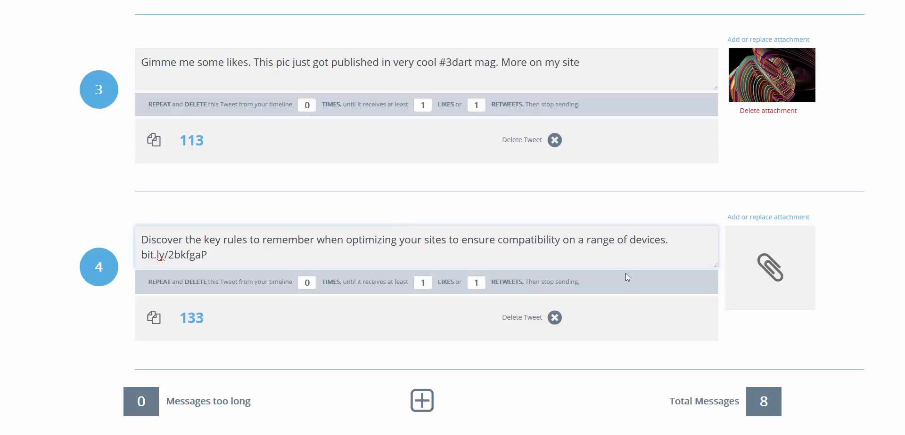
# - Turn "devices" into a hashtag, append "#respnsive", and cut "key" and "to remember" from the fourth tweet
pyautogui.write('#')
pyautogui.write(' #')
pyautogui.write('respnsive')
pyautogui.doubleClick(212, 240)
pyautogui.press('BackSpace')
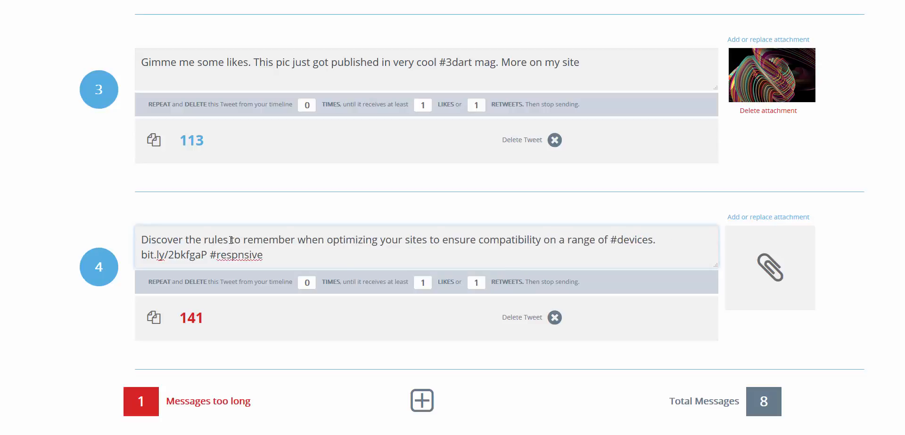
pyautogui.moveTo(230, 239); pyautogui.dragTo(298, 239)
pyautogui.press('BackSpace')
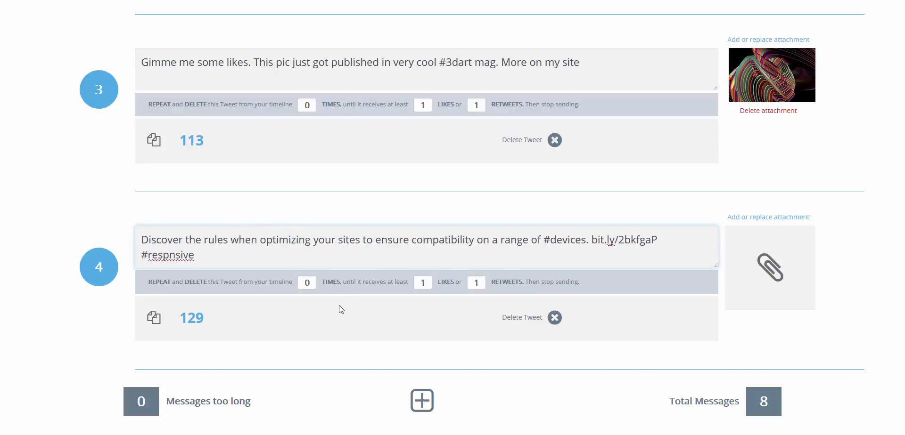
# - Attach the picture of phones and tablets on a laptop from the Desktop folder to the fourth tweet
pyautogui.click(766, 275)
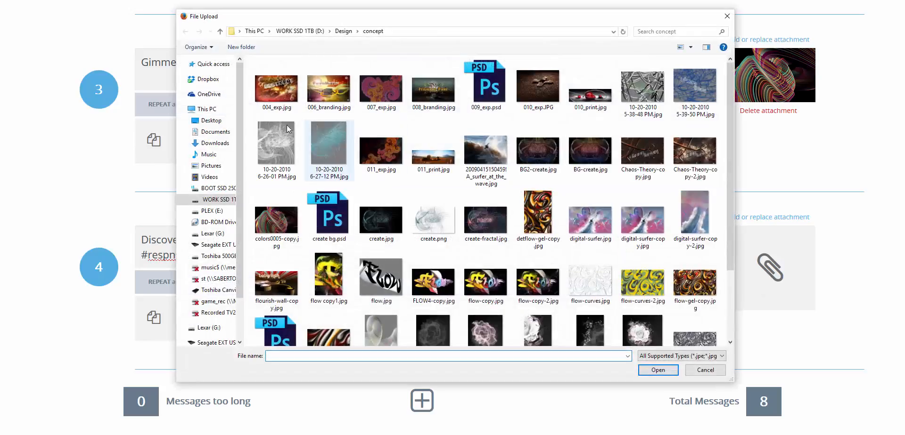
pyautogui.click(211, 120)
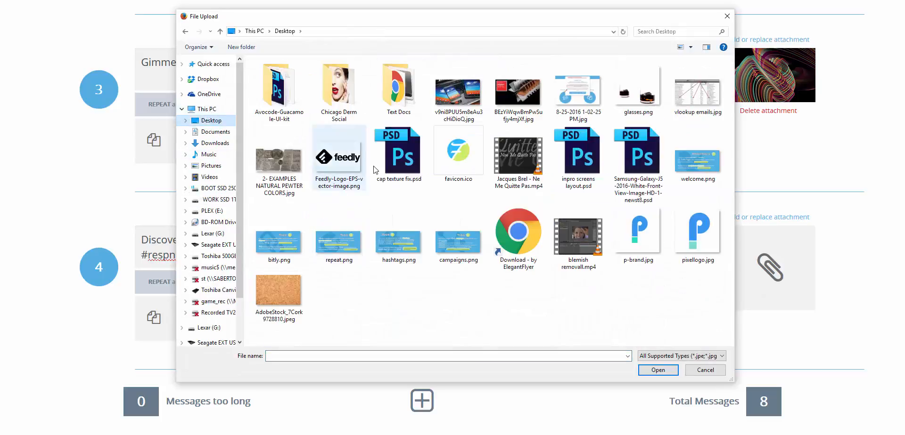
pyautogui.doubleClick(457, 97)
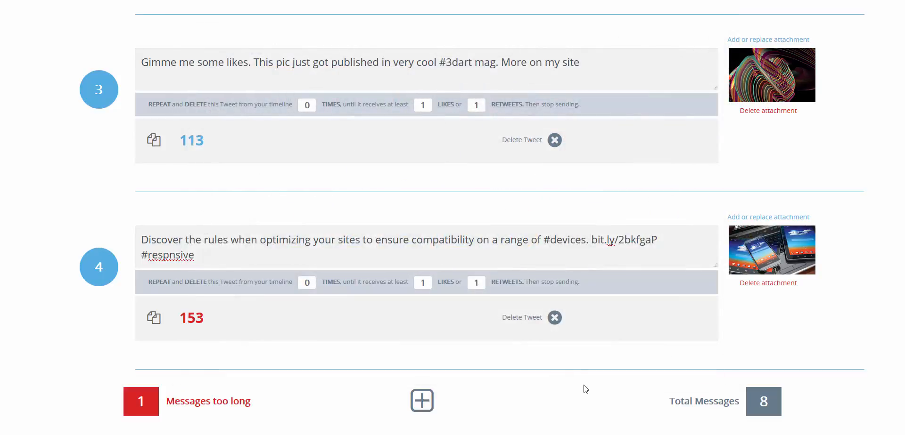
# - Shorten the fourth tweet by removing "on a range of", and correct its last hashtag to #responsive
pyautogui.scroll(-1, 585, 389)
pyautogui.click(313, 197)
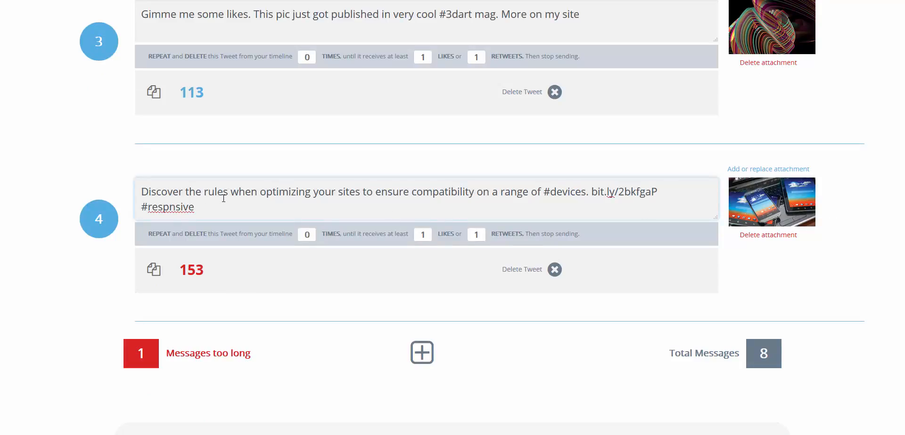
pyautogui.moveTo(477, 193); pyautogui.dragTo(542, 193)
pyautogui.press('BackSpace')
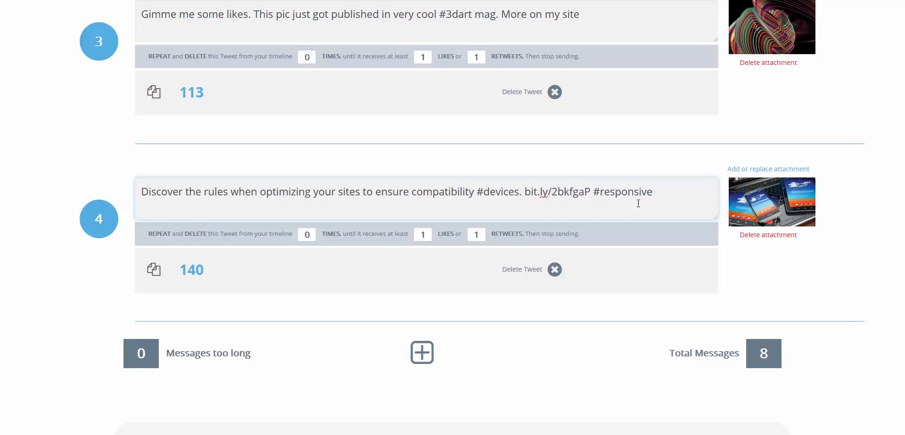
# - Check the campaign summary and set the fourth tweet to repeat 4 times
pyautogui.scroll(5, 639, 204)
pyautogui.scroll(-5, 653, 231)
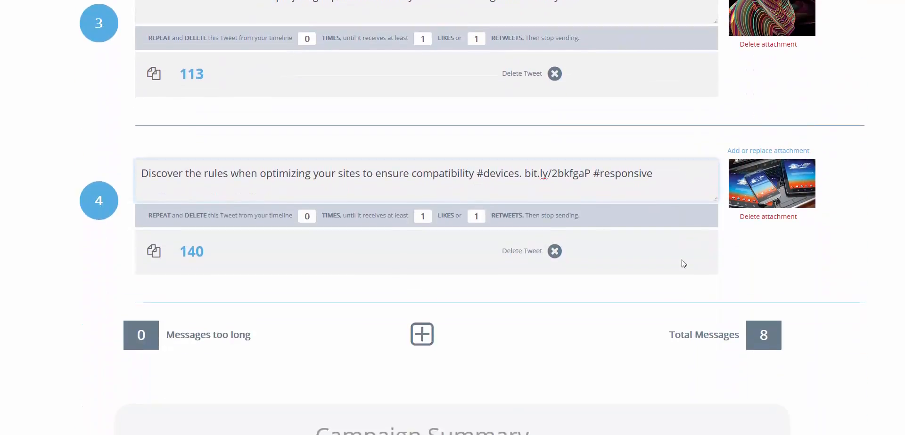
pyautogui.scroll(-7, 684, 264)
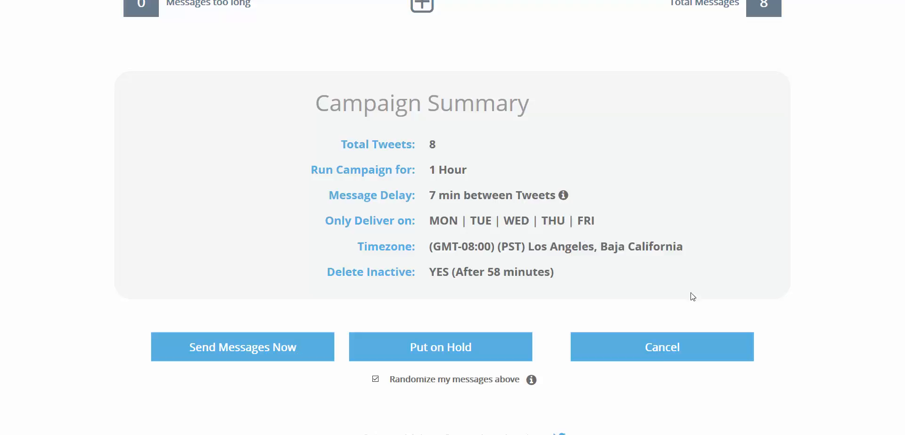
pyautogui.scroll(8, 898, 196)
pyautogui.click(475, 219)
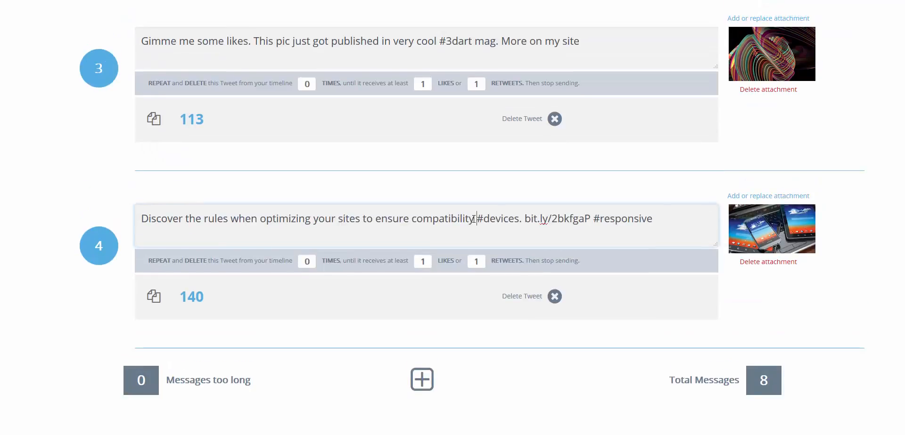
pyautogui.click(305, 261)
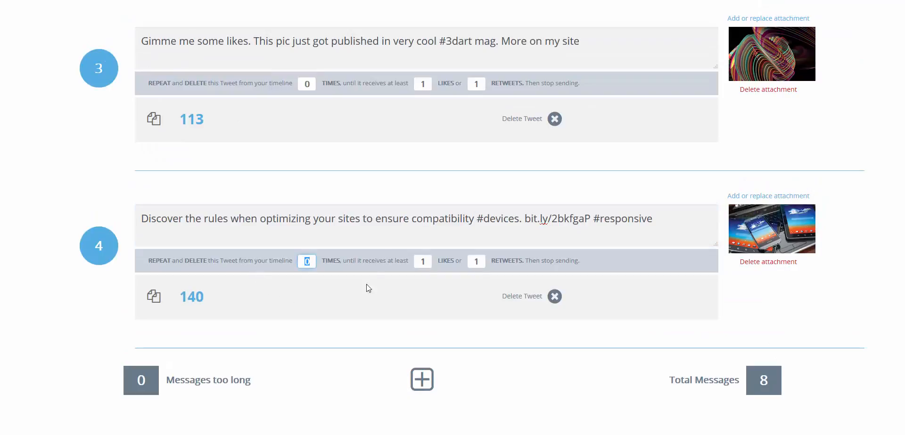
pyautogui.write('4')
# - Set the third tweet to repeat 4 times until it receives at least 3 likes
pyautogui.click(313, 87)
pyautogui.write('4')
pyautogui.click(424, 84)
pyautogui.write('4')
pyautogui.press('BackSpace')
pyautogui.write('3')
# - Set the fourth tweet's stop condition to at least 2 likes or 2 retweets
pyautogui.click(420, 260)
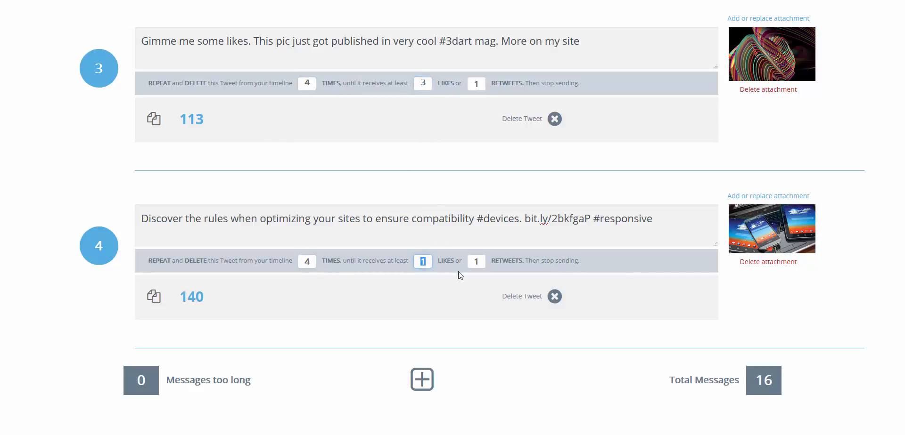
pyautogui.write('2')
pyautogui.press('Tab')
pyautogui.write('2')
# - Review all tweets and the campaign summary, and put the campaign on hold
pyautogui.scroll(-8, 531, 392)
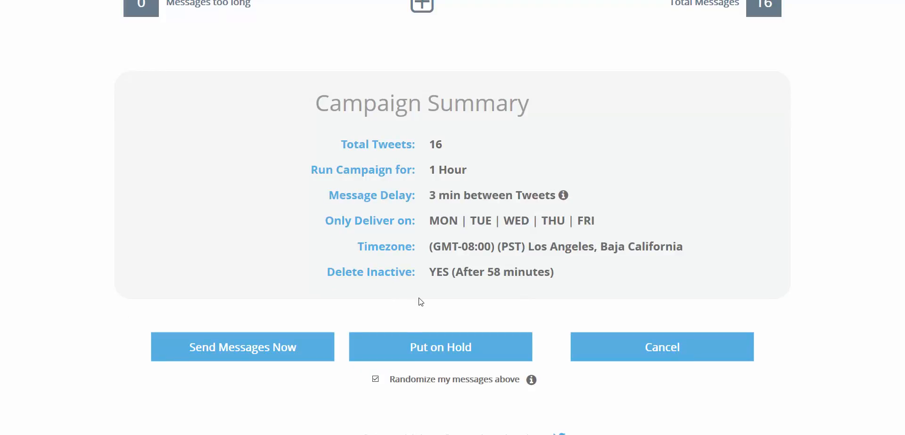
pyautogui.scroll(15, 893, 87)
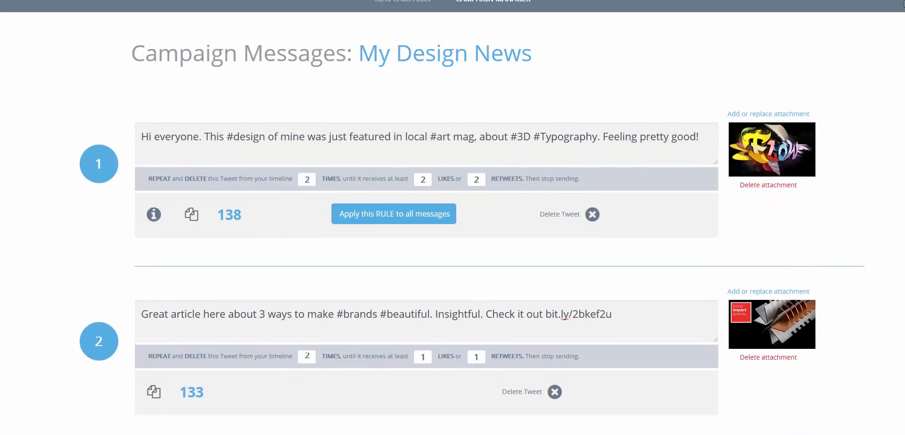
pyautogui.scroll(-4, 893, 86)
pyautogui.scroll(-11, 893, 86)
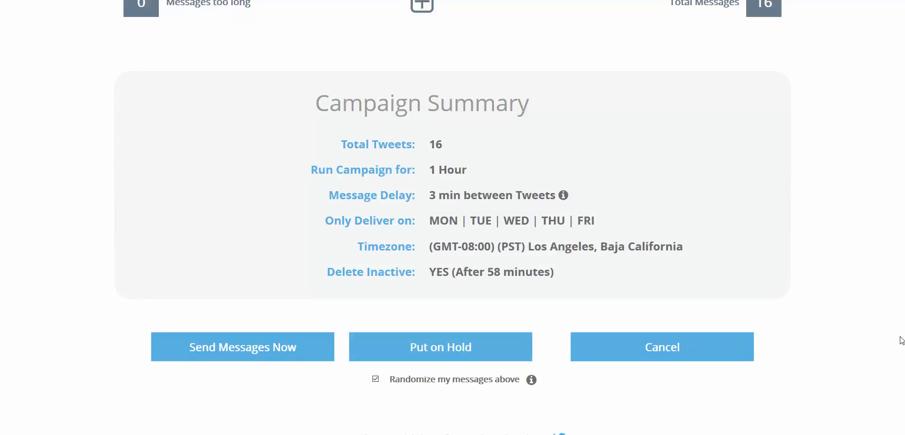
pyautogui.scroll(15, 904, 79)
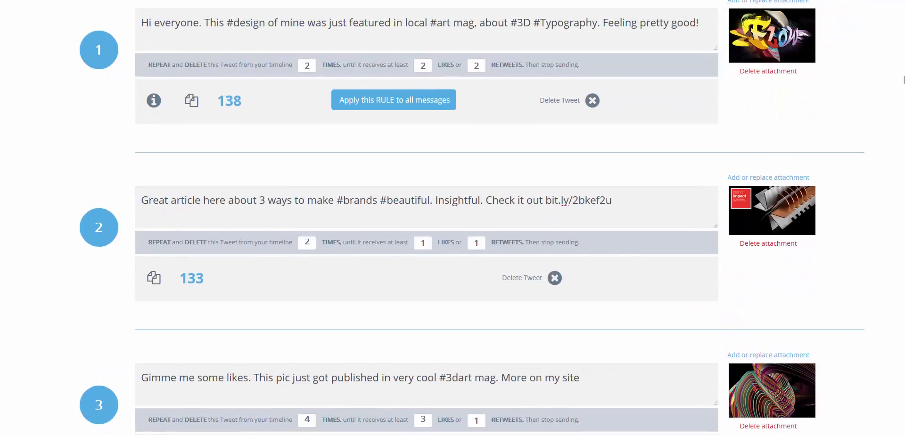
pyautogui.moveTo(904, 79); pyautogui.dragTo(904, 336)
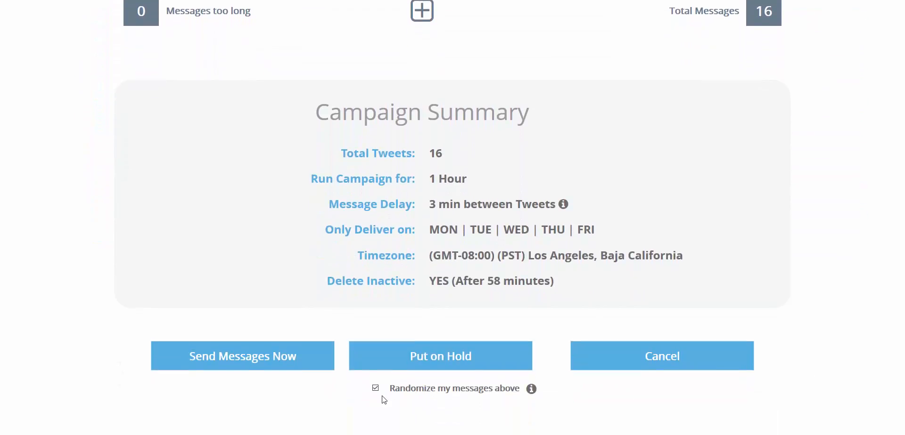
pyautogui.moveTo(903, 377)
pyautogui.mouseDown()
pyautogui.moveTo(904, 80)
pyautogui.moveTo(903, 385)
pyautogui.mouseUp()
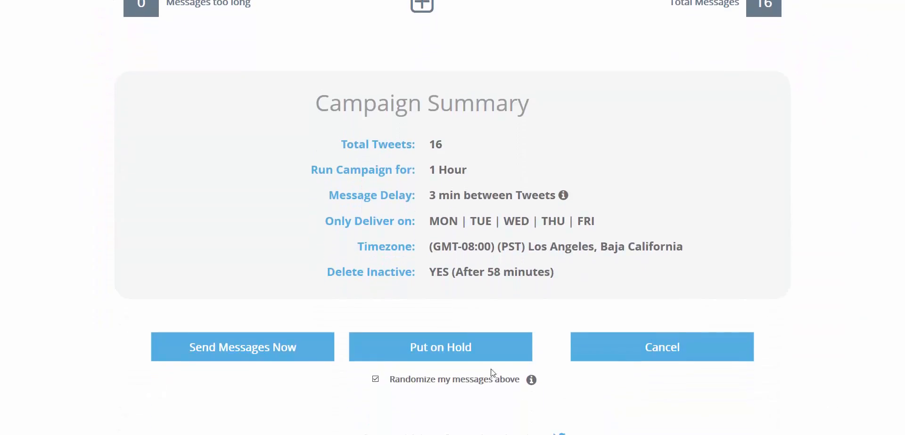
pyautogui.click(449, 357)
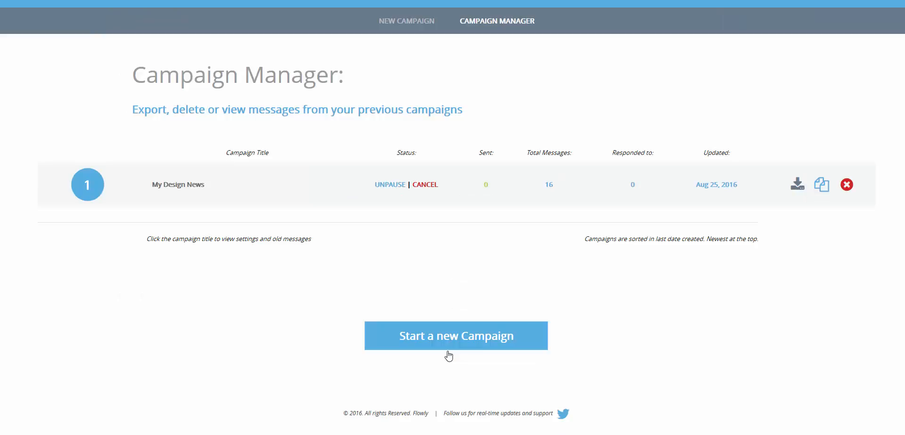
# - Open the My Design News campaign from the campaign list and review its four tweets, repeat rules and summary
pyautogui.moveTo(849, 3)
pyautogui.moveTo(172, 195)
pyautogui.click(171, 178)
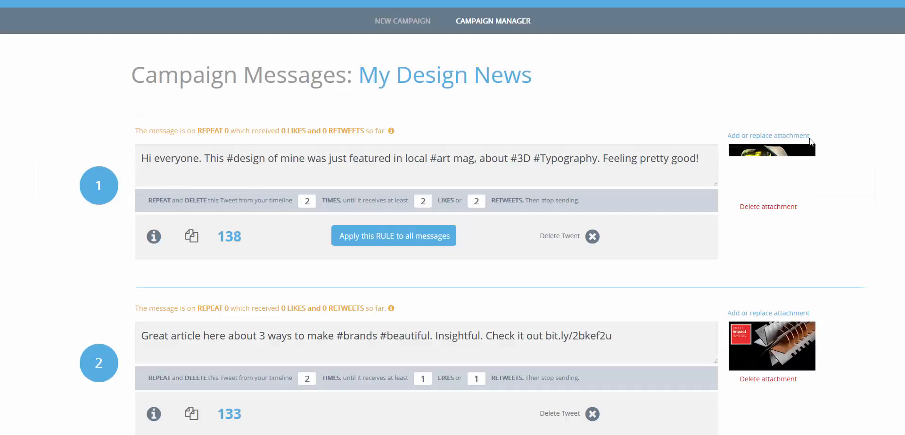
pyautogui.scroll(-5, 902, 179)
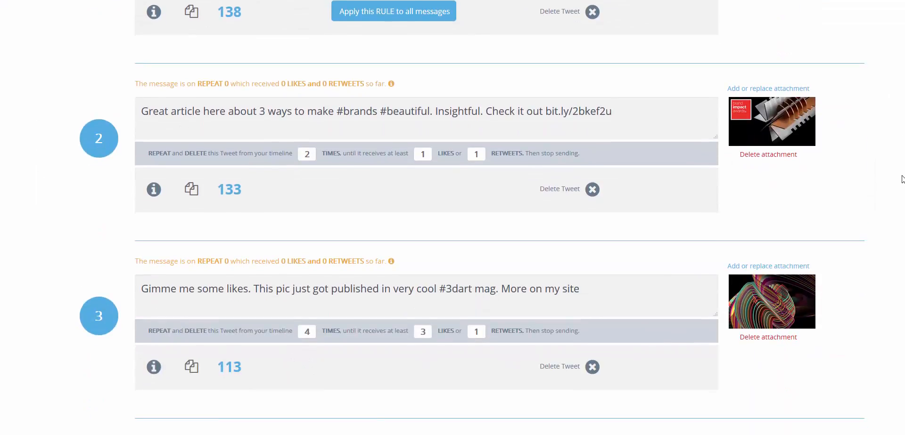
pyautogui.scroll(-4, 902, 179)
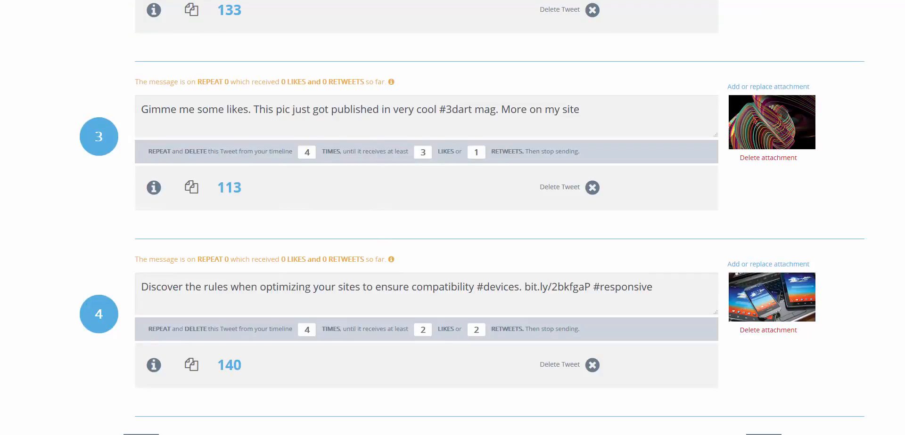
pyautogui.scroll(5, 902, 141)
pyautogui.scroll(-7, 902, 240)
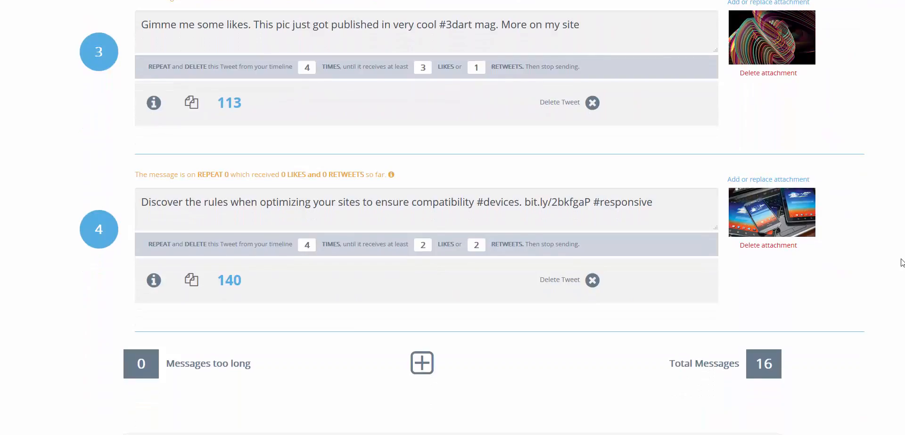
pyautogui.scroll(-1, 902, 271)
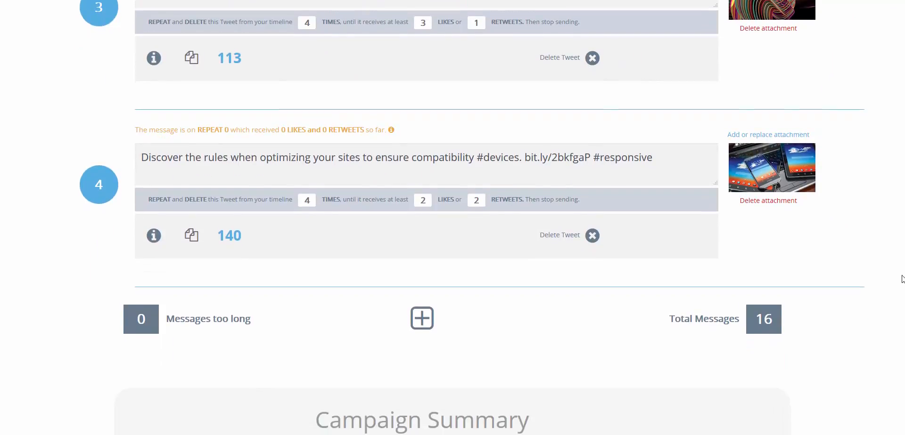
pyautogui.scroll(15, 903, 279)
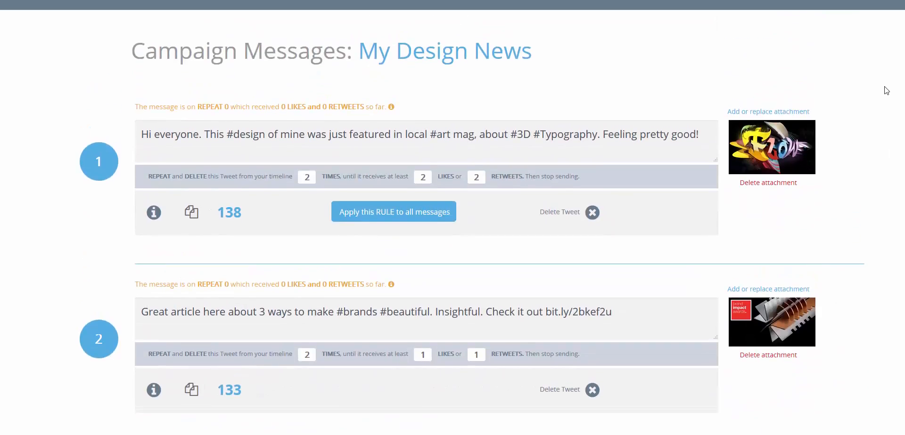
pyautogui.scroll(-15, 888, 105)
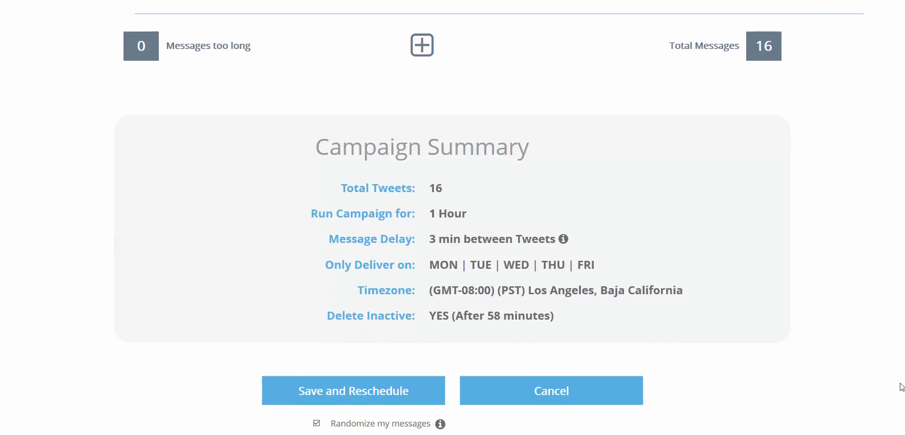
pyautogui.scroll(-1, 902, 388)
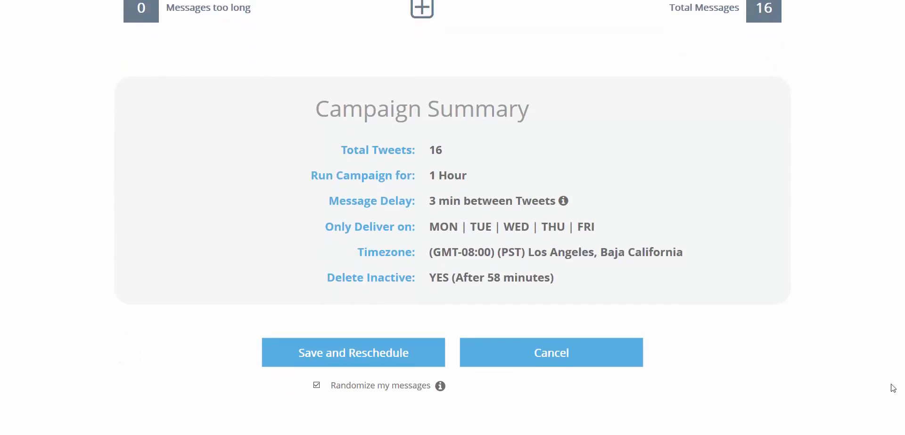
# - Save the campaign messages for rescheduling and check the title, run time and delivery schedule in the campaign setup
pyautogui.click(337, 360)
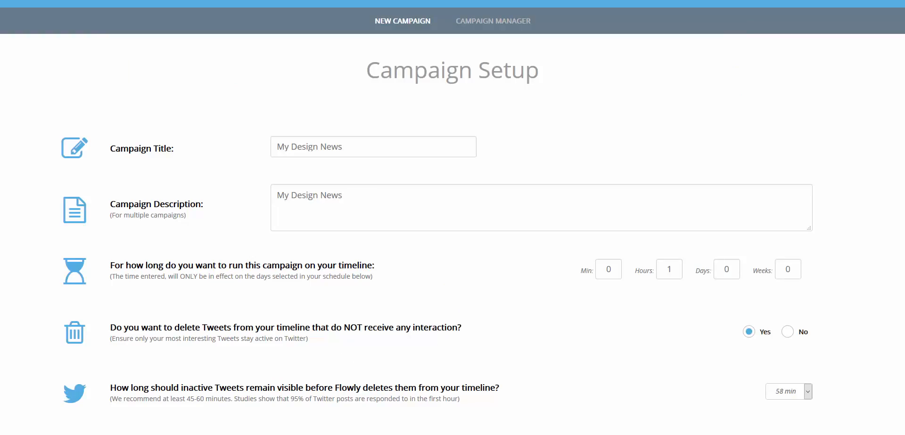
pyautogui.scroll(-7, 452, 218)
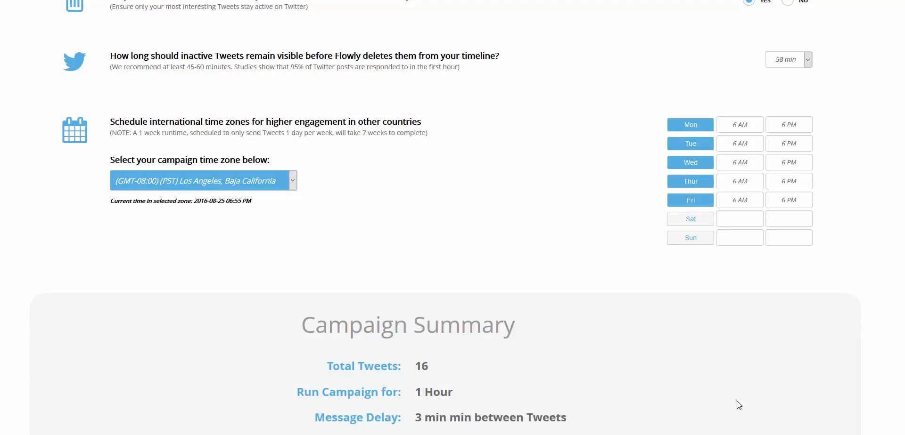
# - Set the campaign's run time to 1 day and 1 hour and check the message delay in the summary
pyautogui.scroll(3, 707, 127)
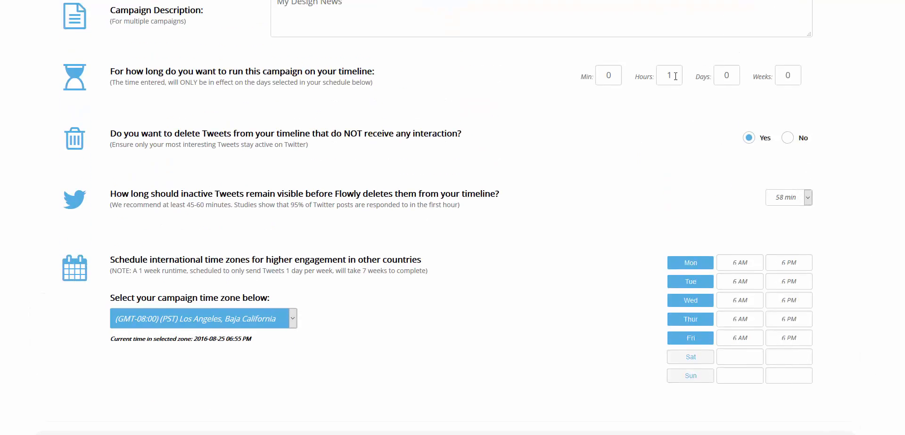
pyautogui.doubleClick(675, 76)
pyautogui.click(727, 74)
pyautogui.write('1')
pyautogui.click(683, 141)
pyautogui.scroll(-5, 904, 303)
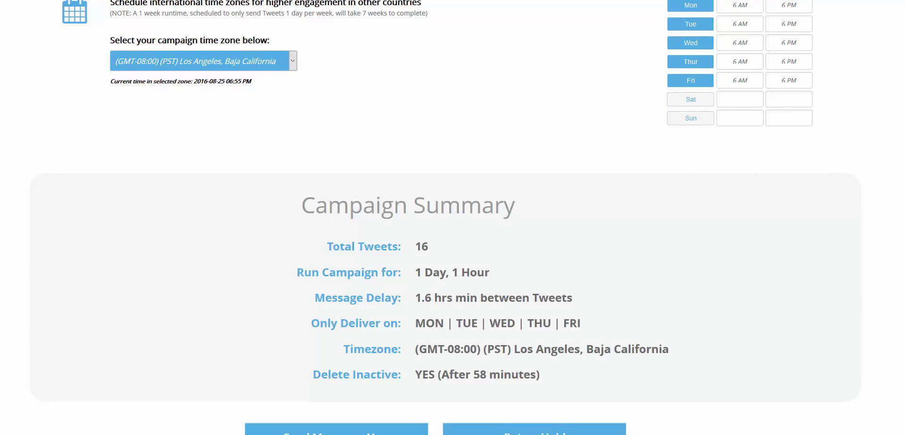
# - Set the campaign's run time to 3 days and 1 hour and check the campaign summary
pyautogui.scroll(5, 718, 85)
pyautogui.doubleClick(732, 63)
pyautogui.write('3')
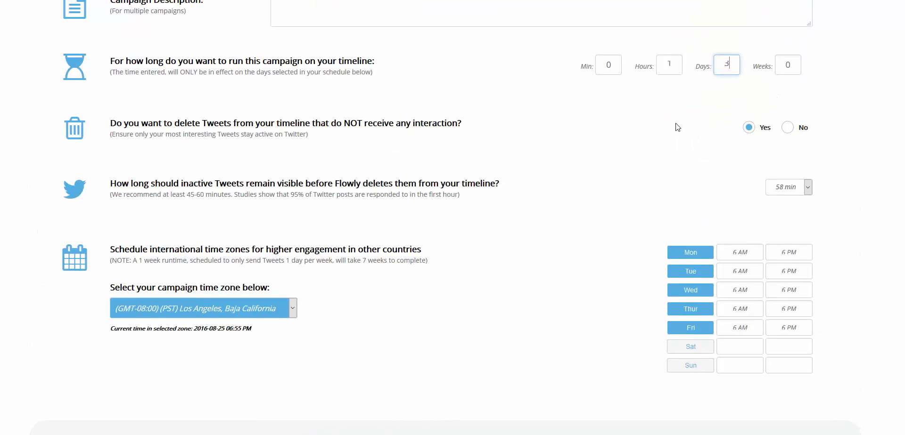
pyautogui.scroll(-5, 894, 355)
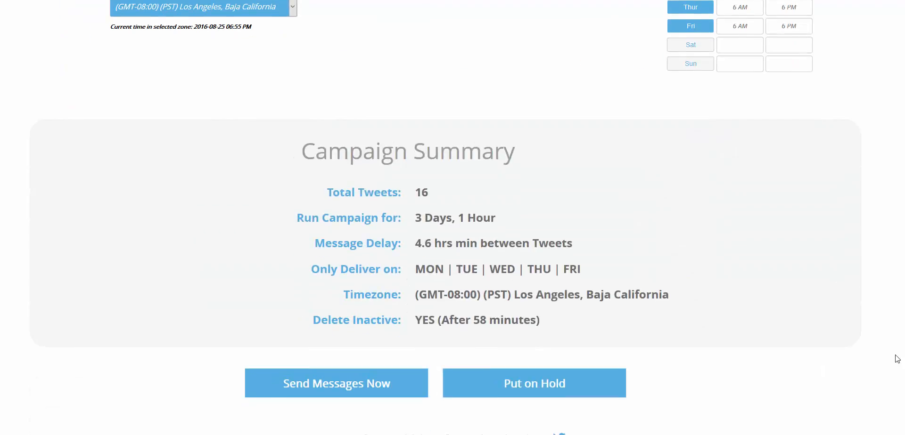
# - Review the campaign setup and summary once more and send the campaign's messages immediately
pyautogui.scroll(5, 900, 197)
pyautogui.scroll(1, 903, 197)
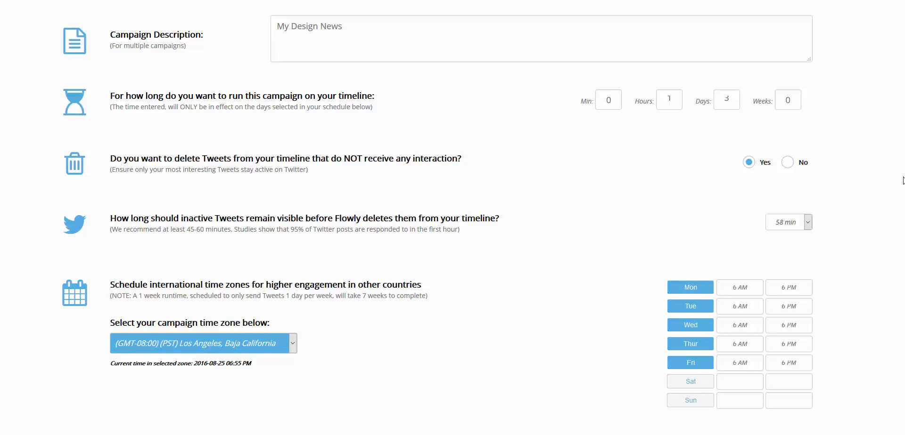
pyautogui.scroll(-5, 902, 180)
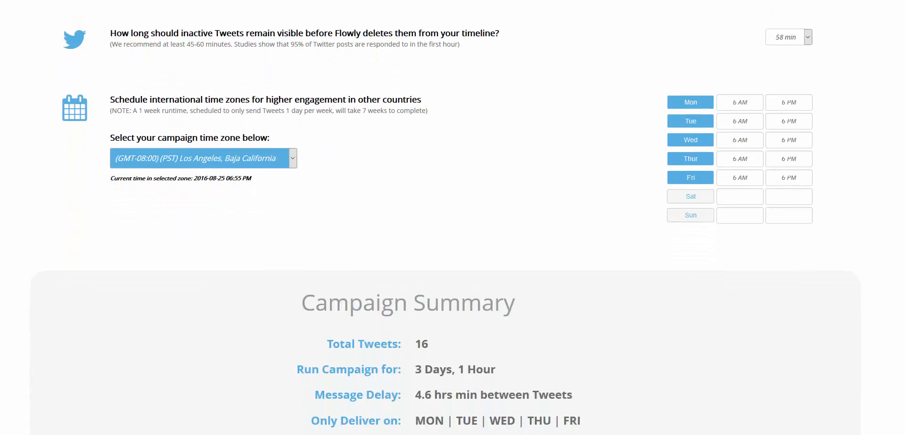
pyautogui.scroll(-2, 903, 337)
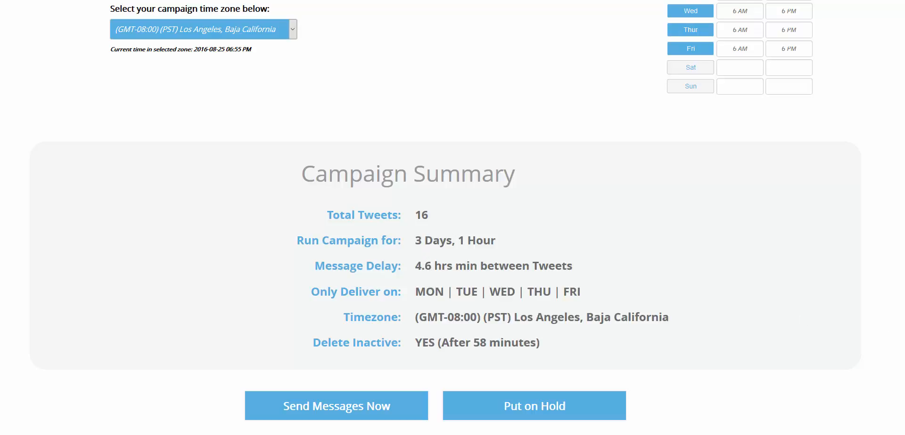
pyautogui.scroll(1, 448, 215)
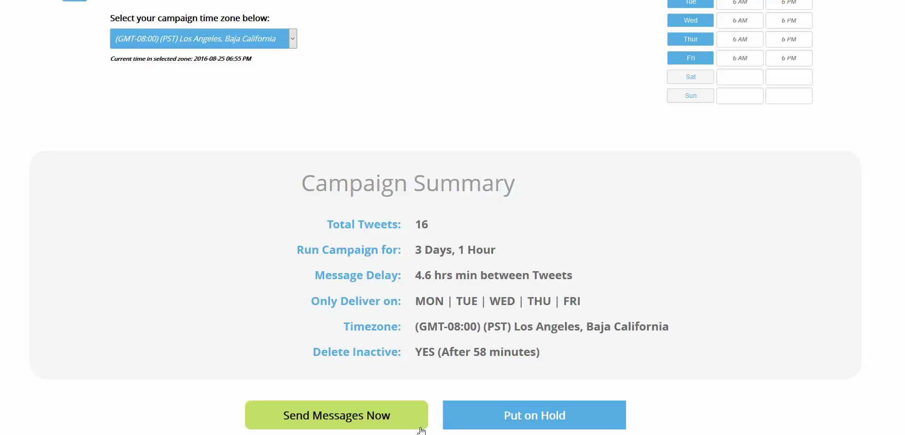
pyautogui.click(305, 424)
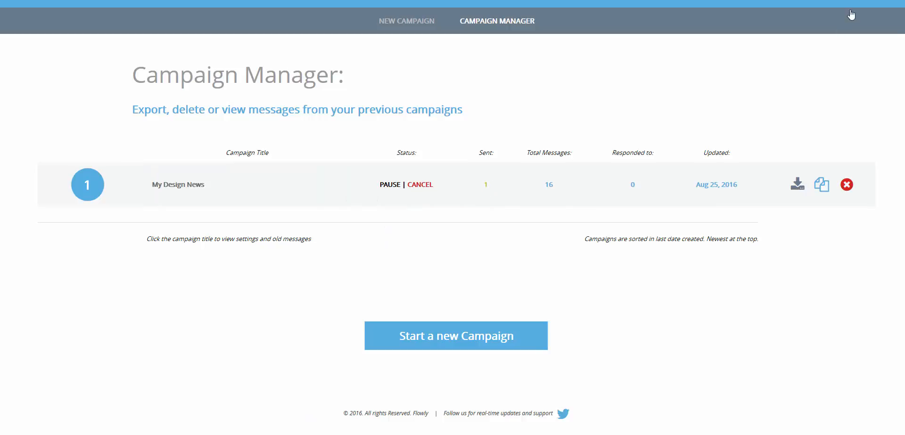
# - Open the account's Twitter timeline to look at the campaign's delivered tweet
pyautogui.moveTo(863, 1)
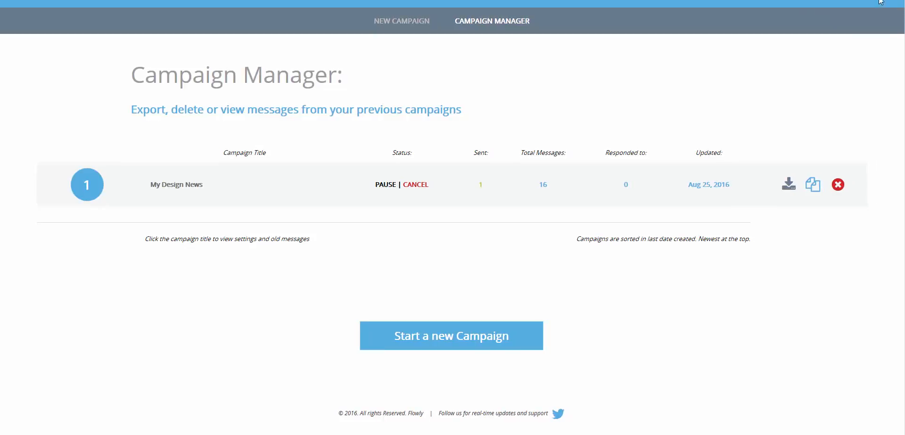
pyautogui.click(837, 66)
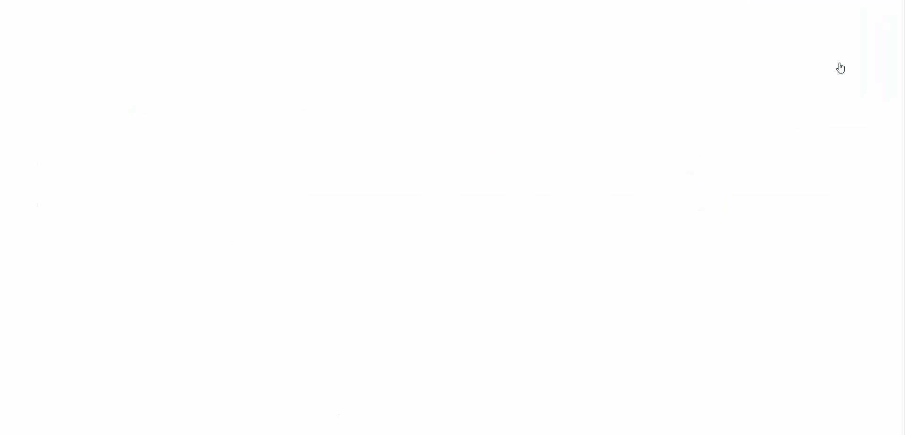
pyautogui.scroll(-5, 444, 203)
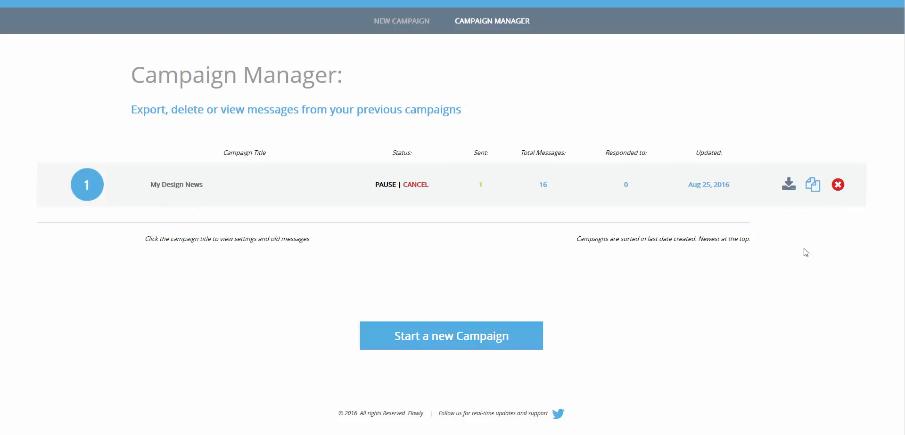
# - Duplicate the My Design News campaign and put the copy on hold after reviewing its tweets, repeat rules and summary
pyautogui.click(816, 192)
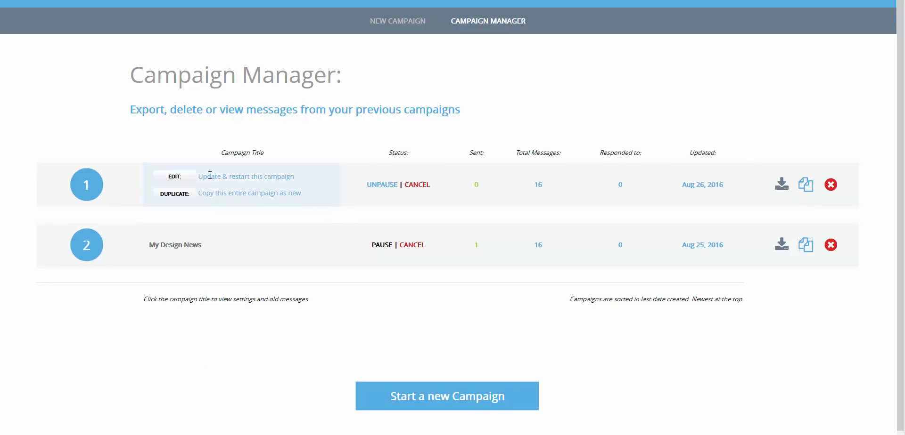
pyautogui.click(174, 181)
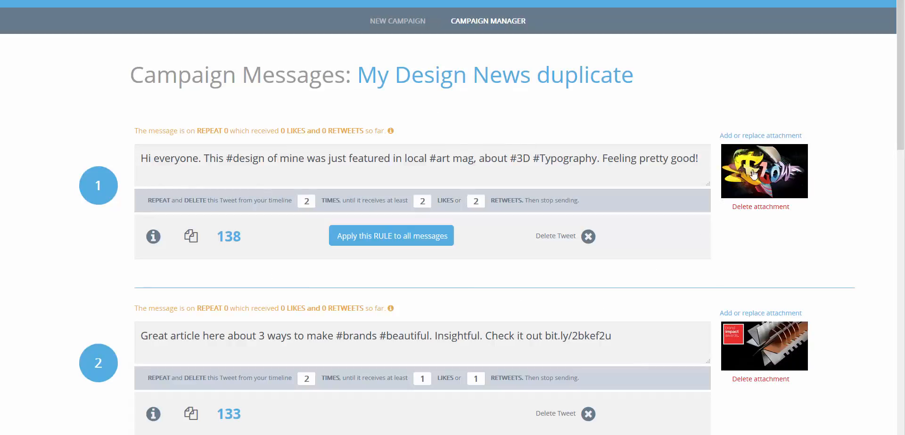
pyautogui.scroll(-5, 598, 401)
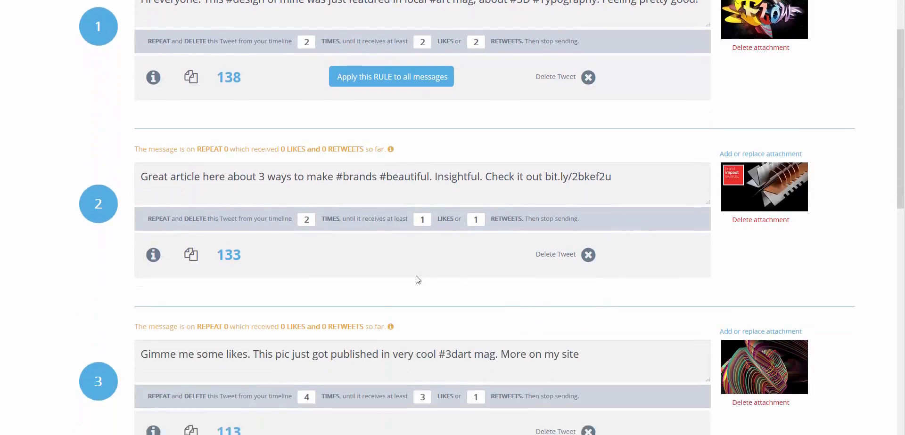
pyautogui.scroll(3, 371, 139)
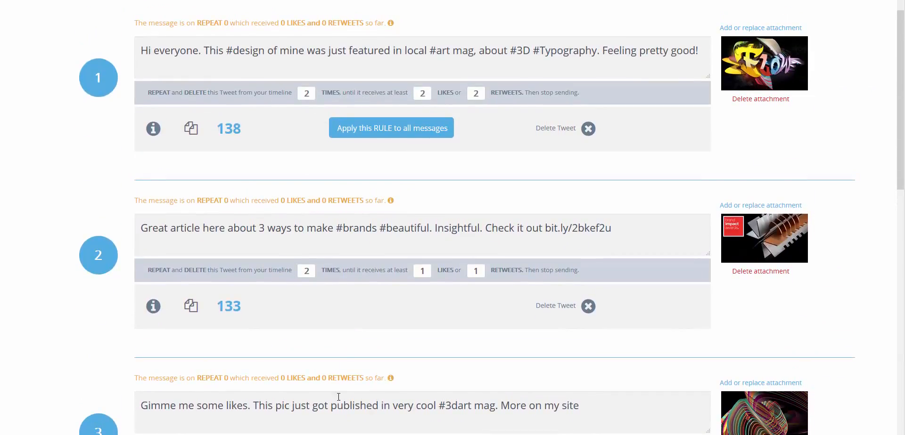
pyautogui.scroll(-6, 339, 398)
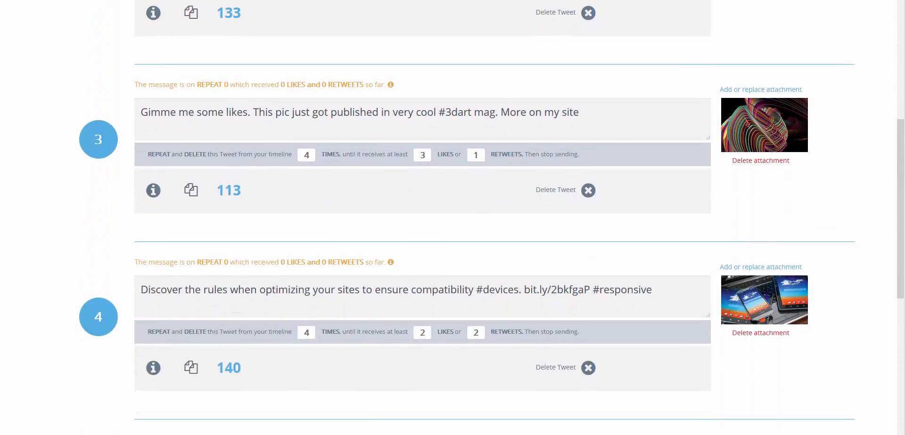
pyautogui.scroll(-8, 444, 385)
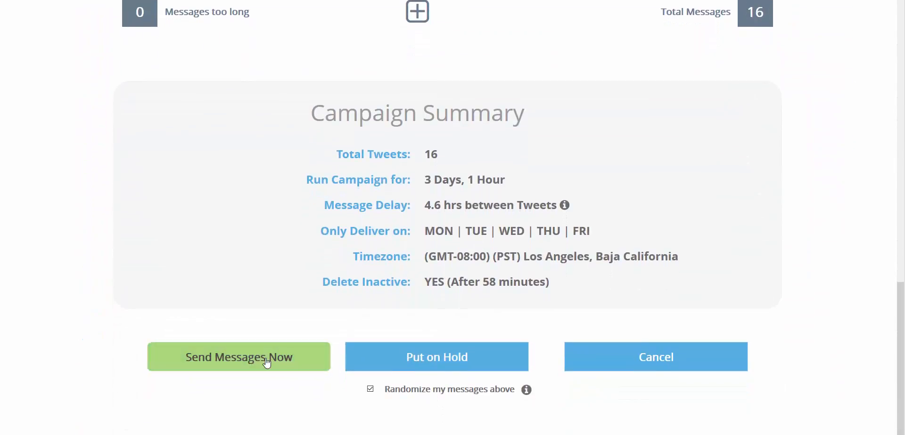
pyautogui.click(436, 362)
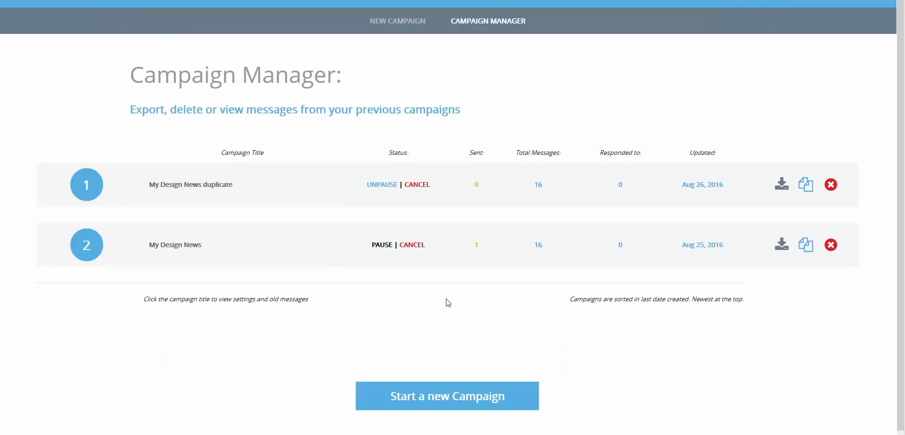
# - Open the duplicate campaign for rescheduling and examine its setup, delivery schedule and available time zones
pyautogui.moveTo(320, 188)
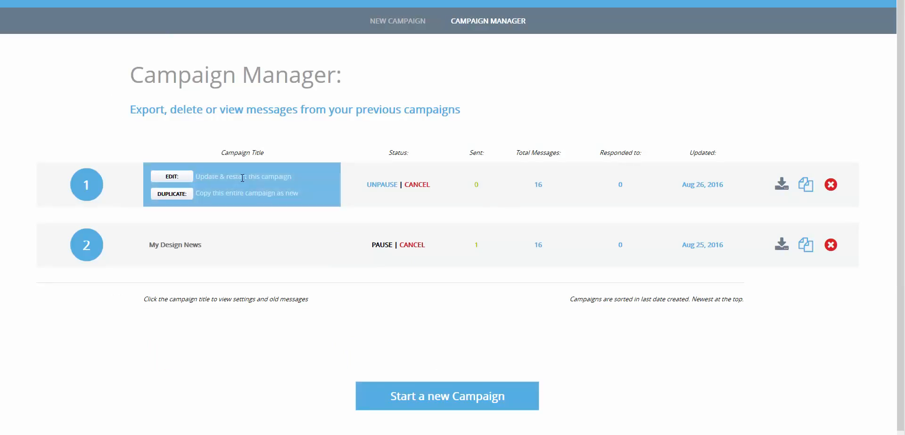
pyautogui.click(174, 175)
pyautogui.click(334, 349)
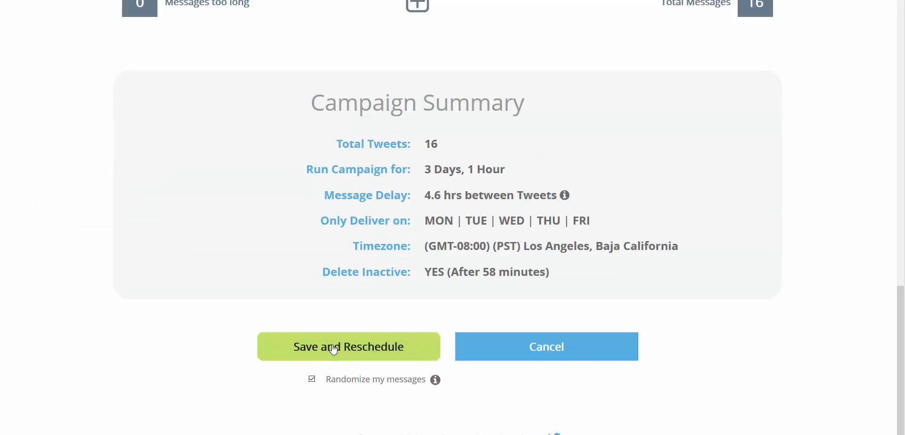
pyautogui.scroll(-5, 334, 350)
pyautogui.scroll(-5, 332, 346)
pyautogui.scroll(1, 287, 160)
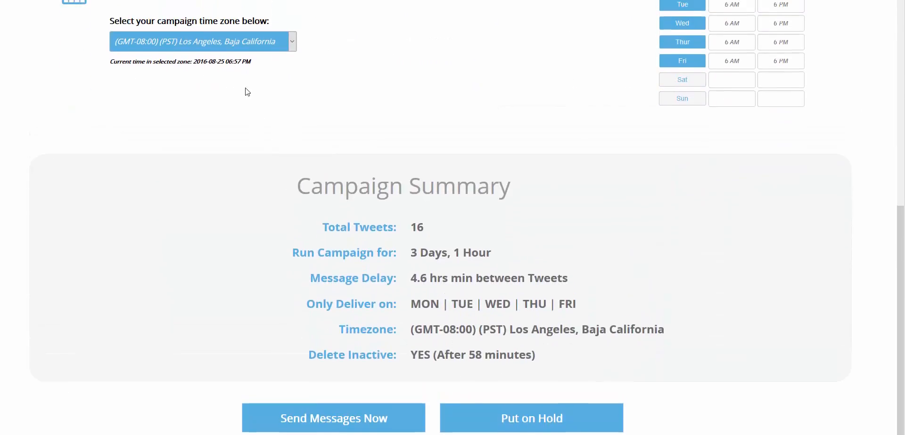
pyautogui.click(238, 58)
pyautogui.click(255, 60)
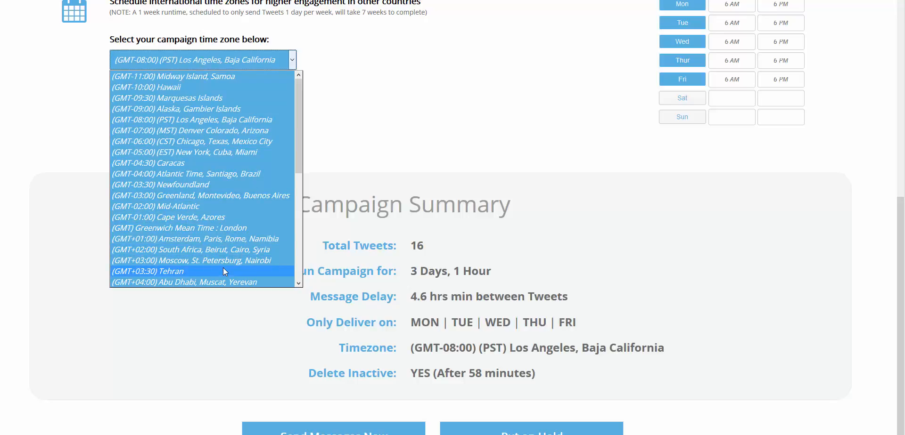
pyautogui.click(329, 143)
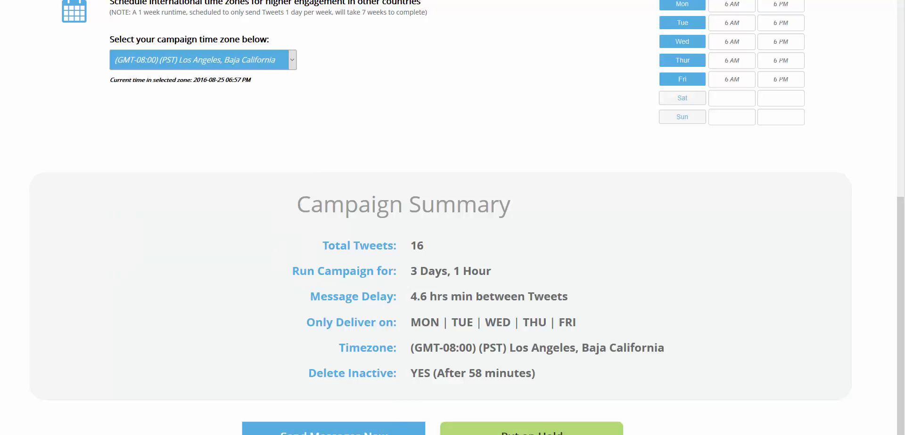
pyautogui.scroll(10, 541, 28)
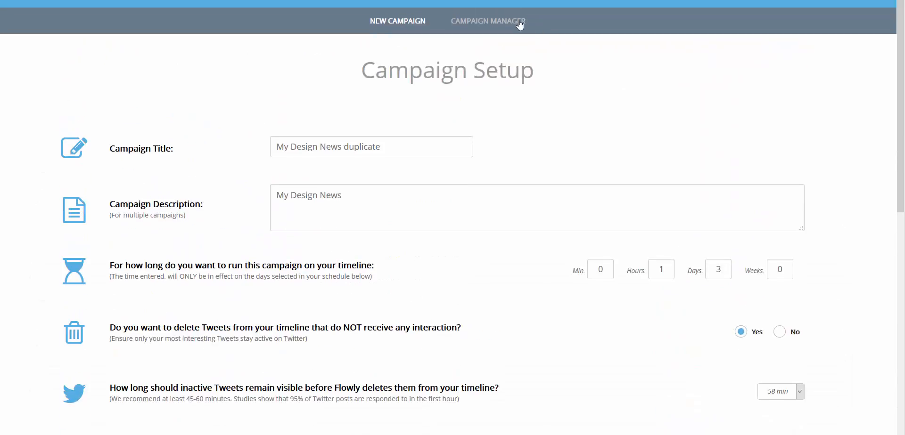
# - Return to the campaign list and delete the My Design News duplicate campaign
pyautogui.click(503, 22)
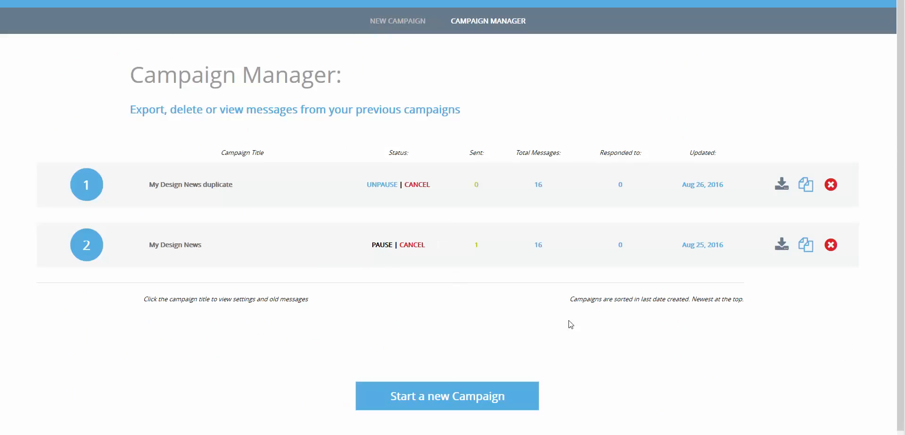
pyautogui.click(831, 185)
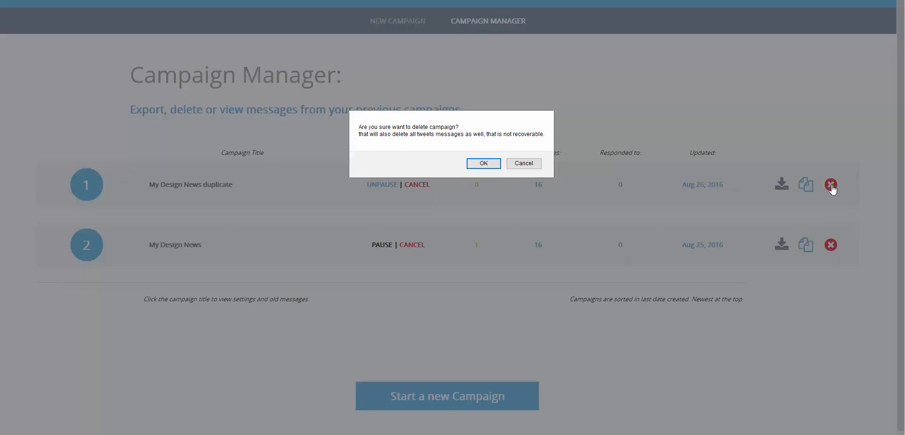
pyautogui.click(496, 165)
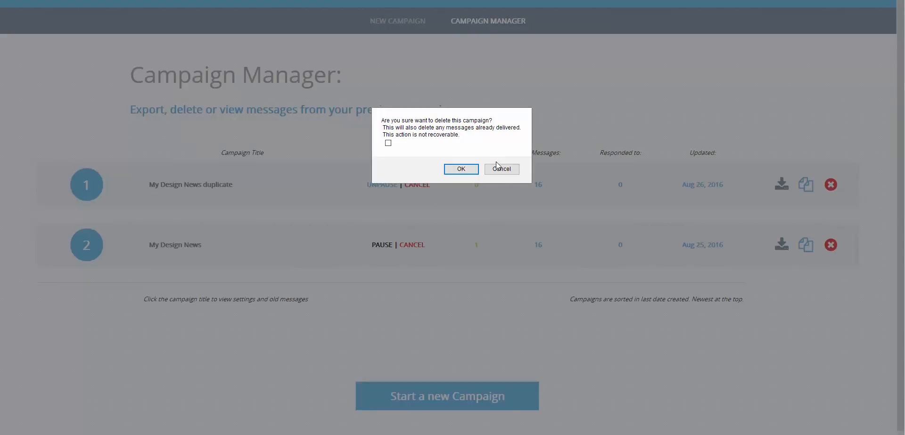
pyautogui.click(461, 170)
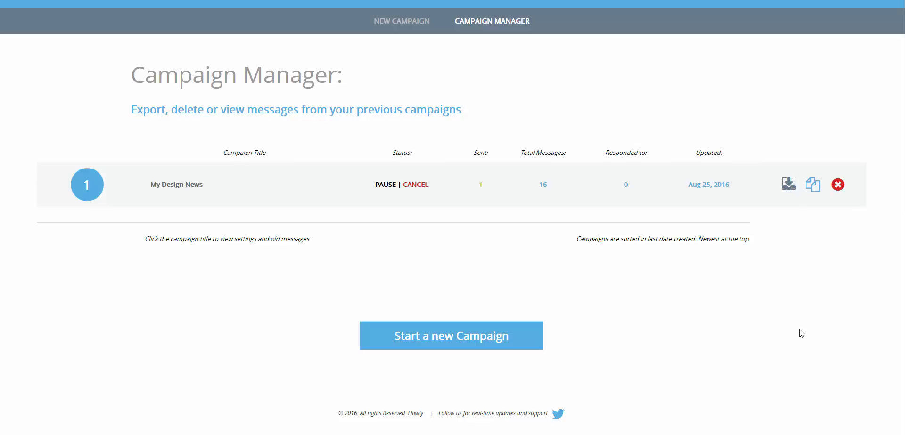
# - Open the account's Twitter timeline and go to the Twitter Analytics account home to view the 28-day summary
pyautogui.moveTo(865, 3)
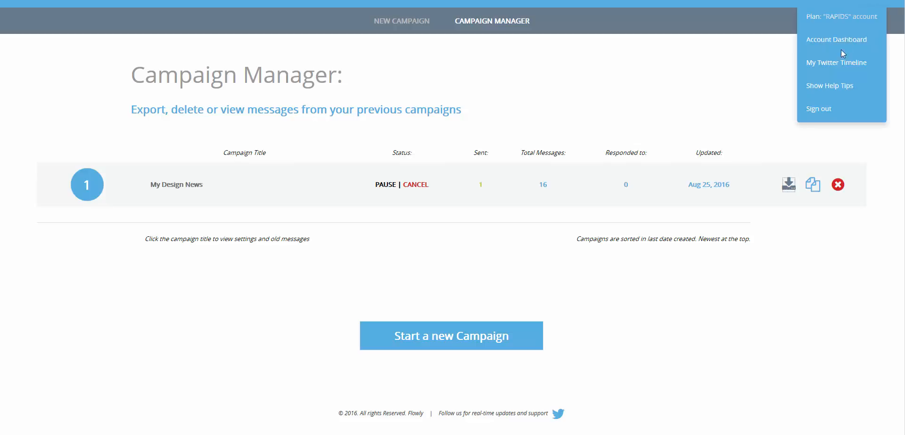
pyautogui.click(837, 62)
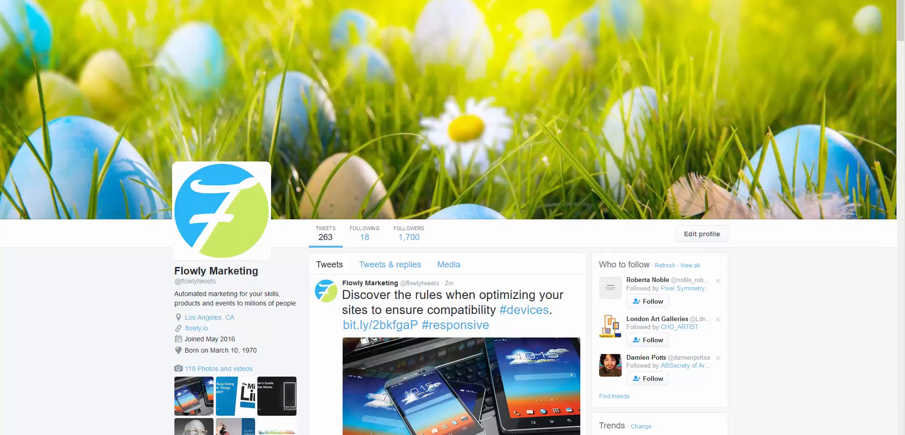
pyautogui.write('anal')
pyautogui.press('Return')
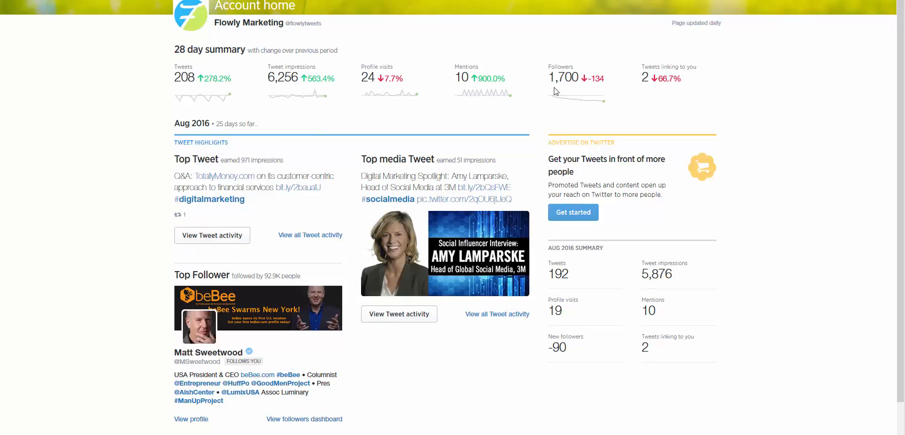
# - Check the top media Tweet's activity and examine the activity of all Tweets over the last 28 days
pyautogui.click(414, 320)
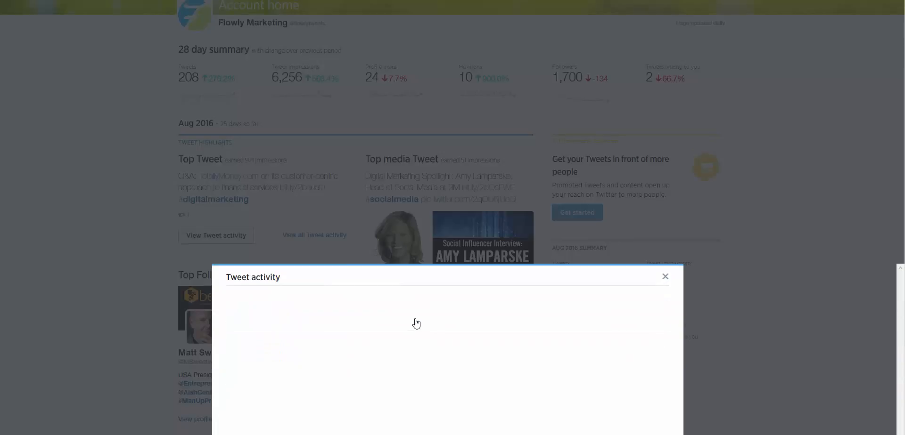
pyautogui.click(665, 276)
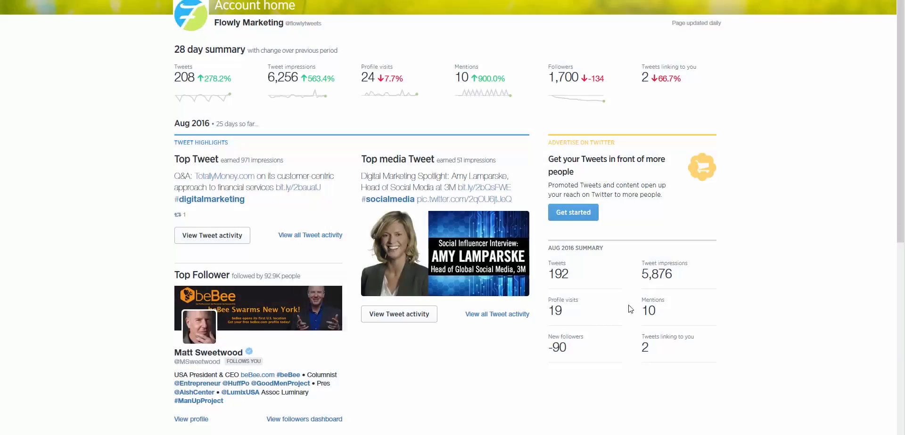
pyautogui.click(513, 315)
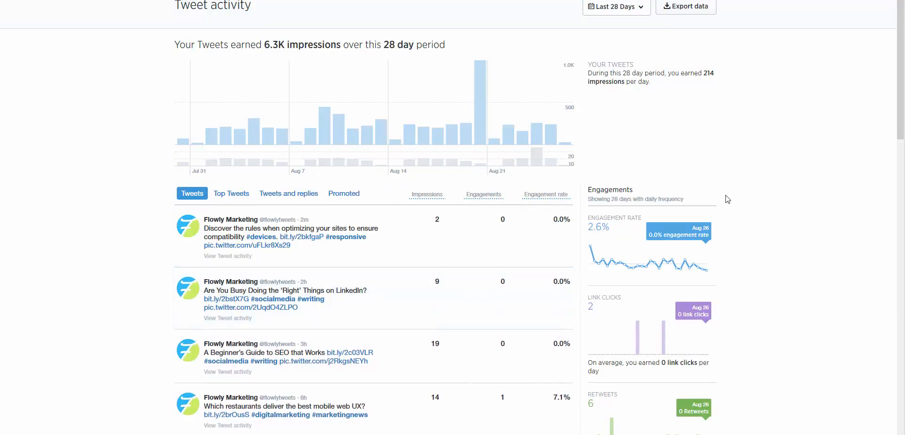
pyautogui.scroll(-5, 840, 196)
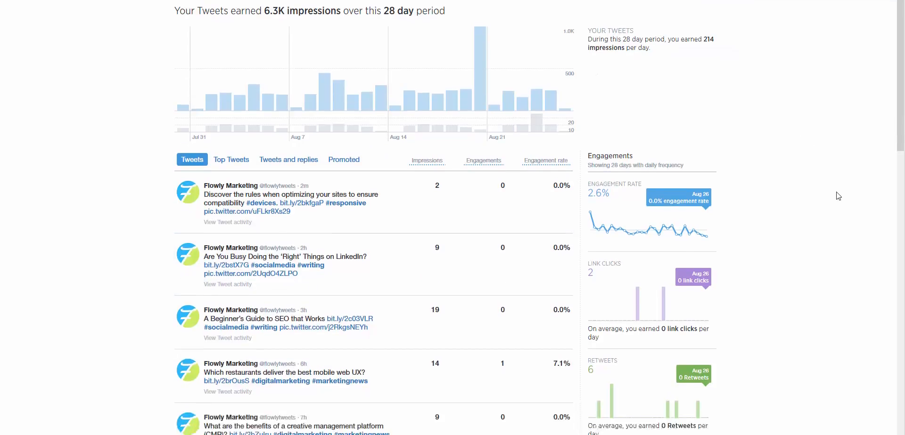
pyautogui.scroll(5, 840, 166)
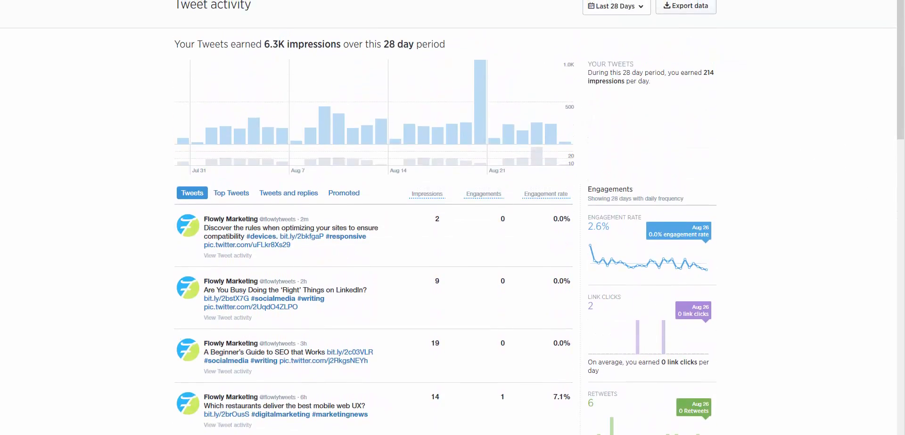